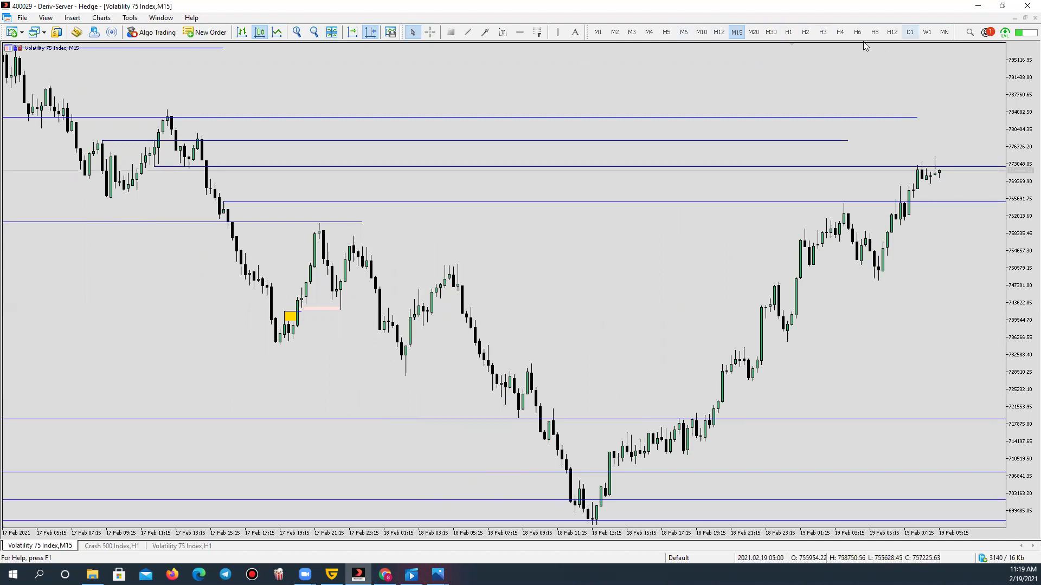
Step: Switch the Volatility 75 Index chart to the H4 timeframe
click(840, 33)
drag(502, 102, 770, 152)
drag(276, 70, 266, 210)
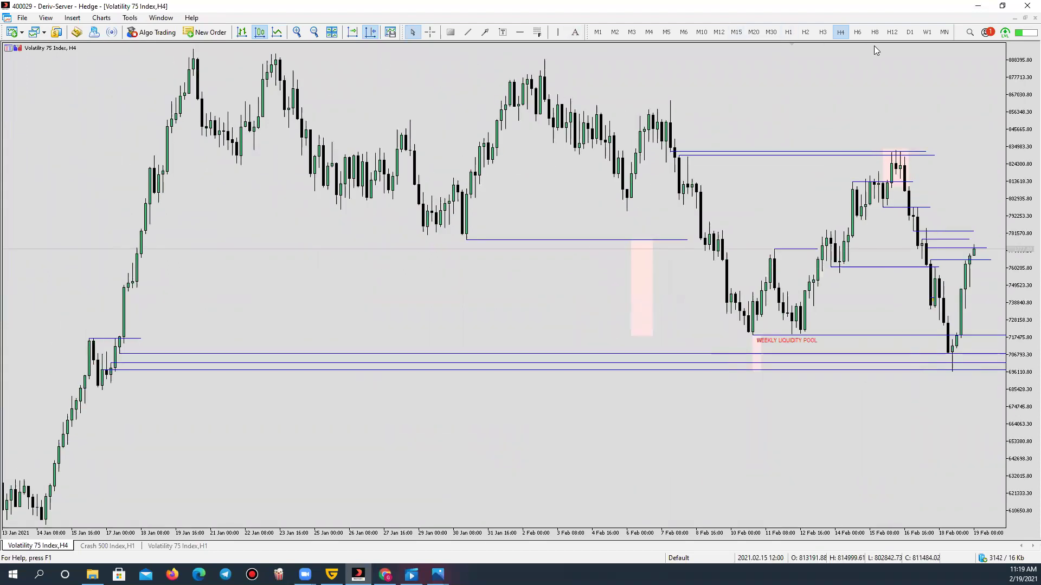
click(314, 32)
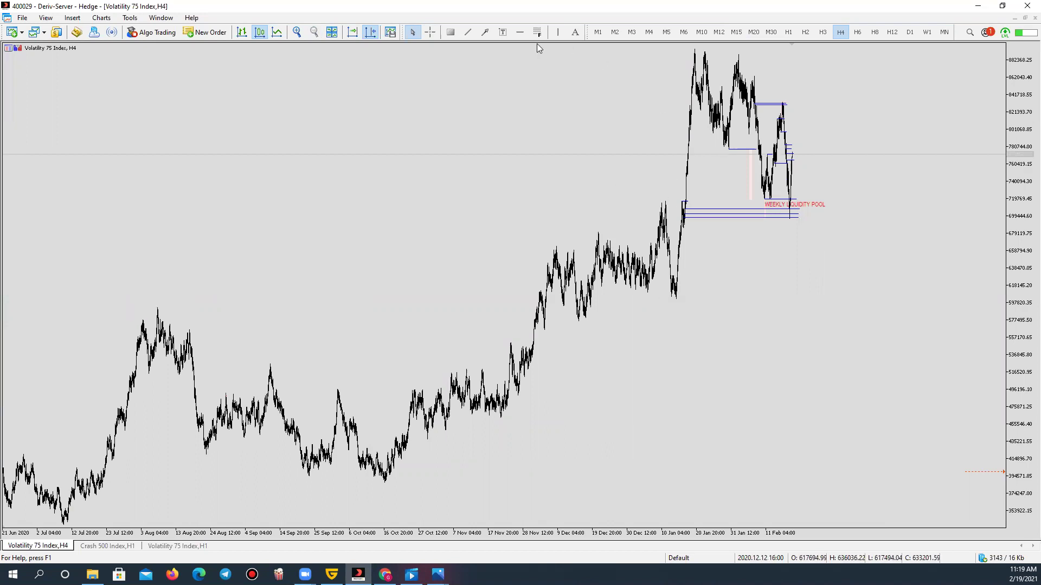
Step: Draw a level trendline from the January swing high preceding the rally and align it with that peak
click(468, 32)
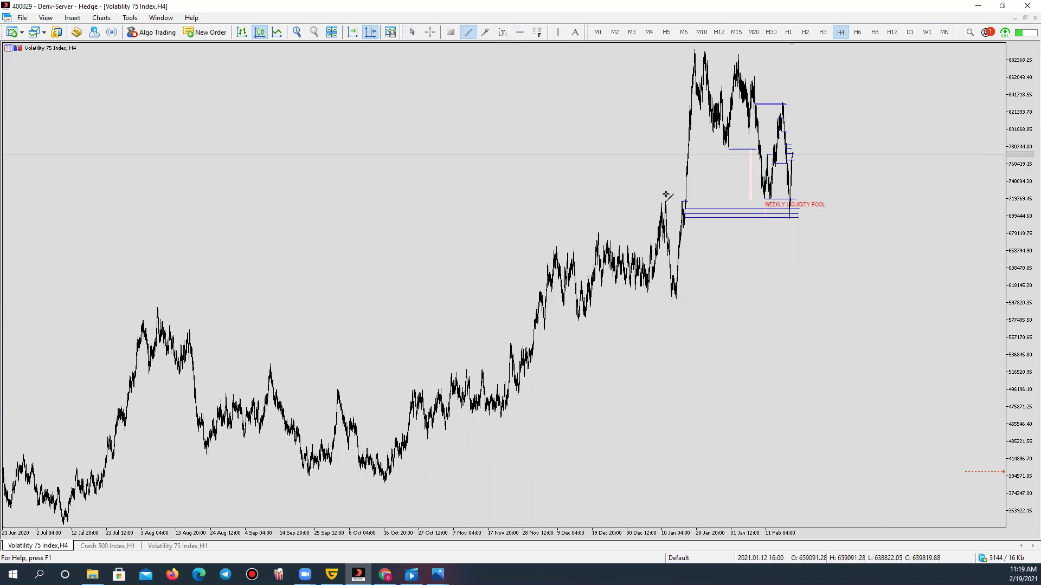
drag(666, 203, 688, 200)
click(689, 203)
click(689, 204)
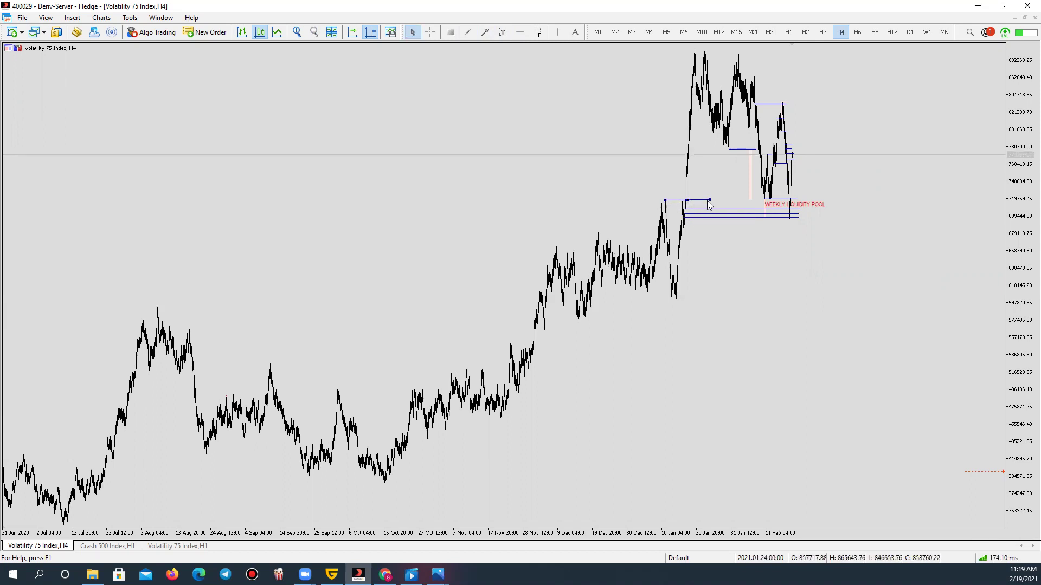
drag(710, 201, 708, 200)
double_click(687, 200)
drag(688, 200, 687, 201)
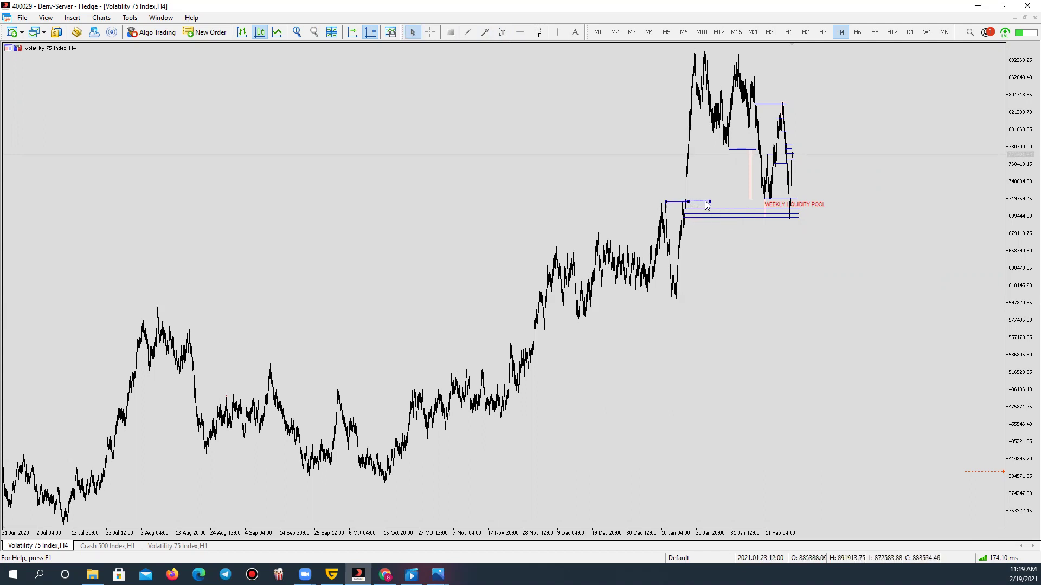
Step: Place a horizontal line at about 892333 across the January highs
click(299, 32)
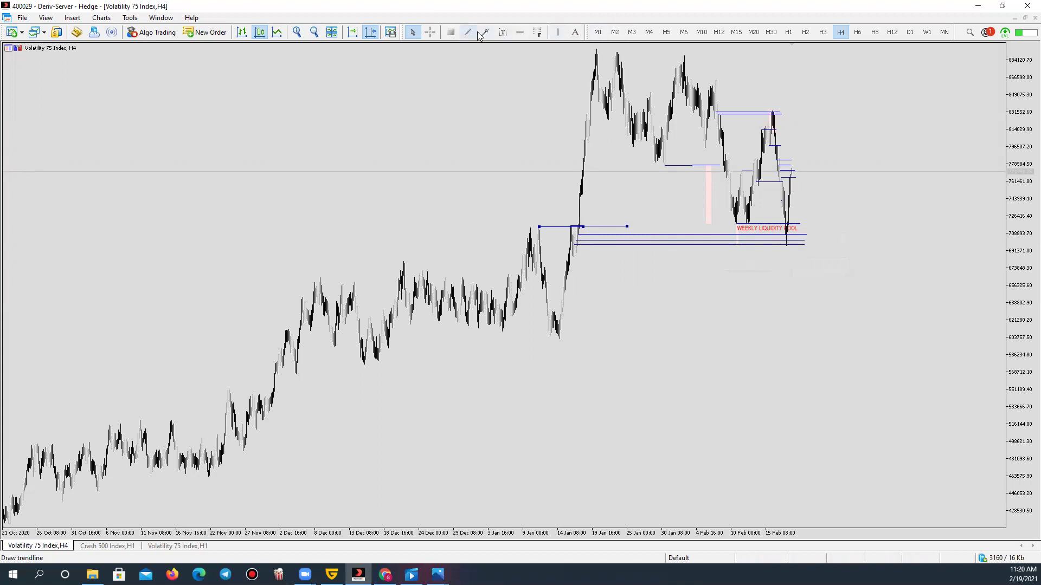
click(521, 36)
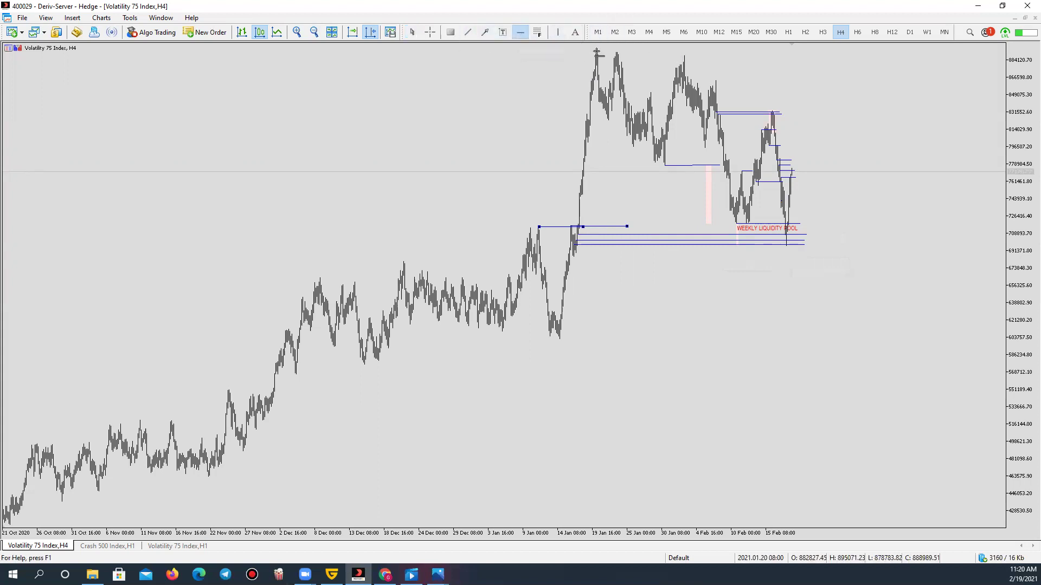
click(609, 50)
drag(610, 51, 585, 60)
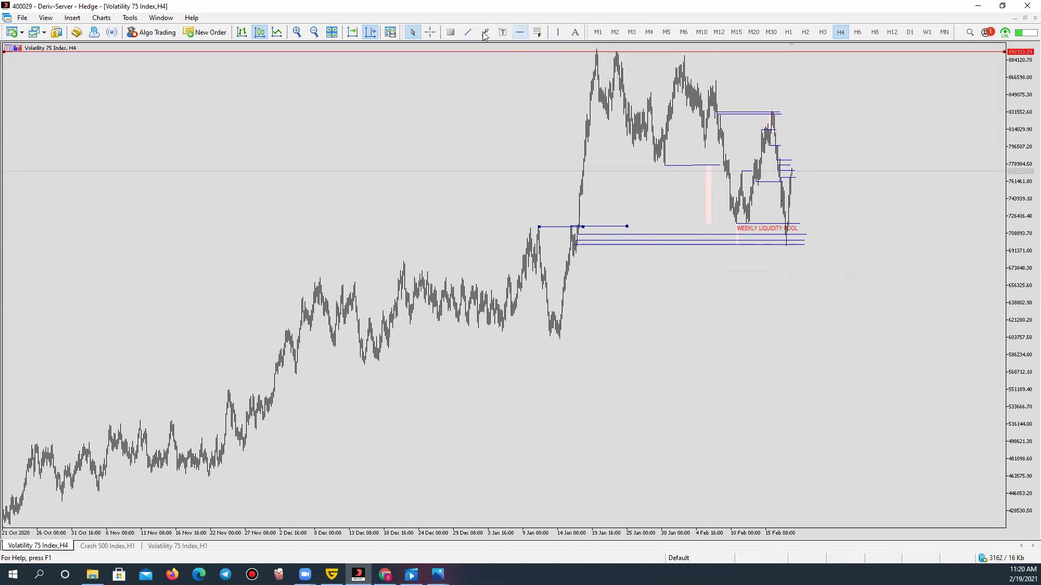
Step: Draw a shaded rectangle from the 18 January rally to the late-January low, between about 773000 and 781500
click(298, 33)
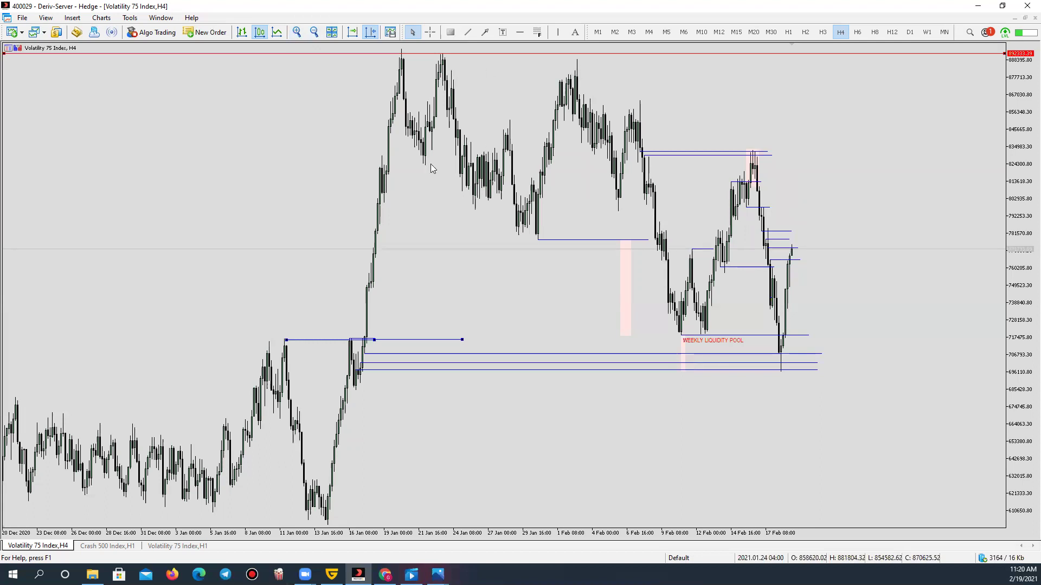
mouse_move(428, 161)
mouse_move(402, 49)
click(450, 32)
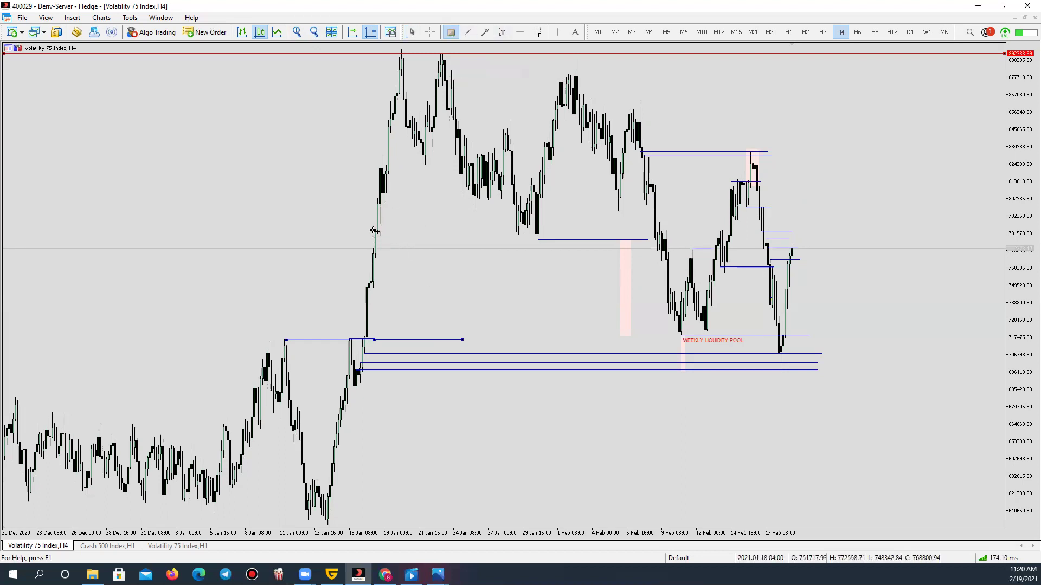
drag(373, 233, 544, 247)
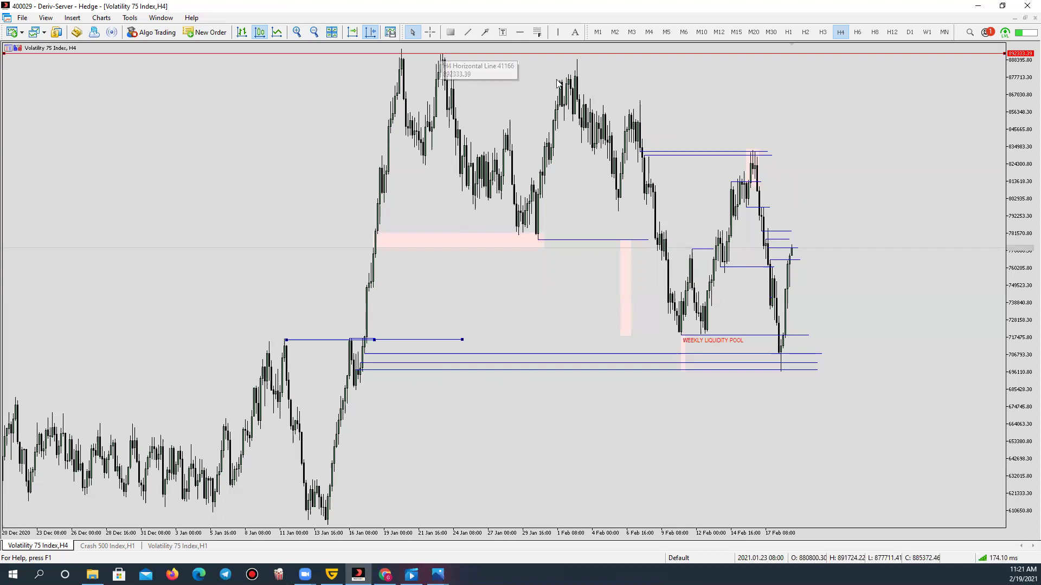
Step: Examine the price structure around the 23 January peak on the M15 timeframe
click(296, 32)
scroll(436, 169, up, 1)
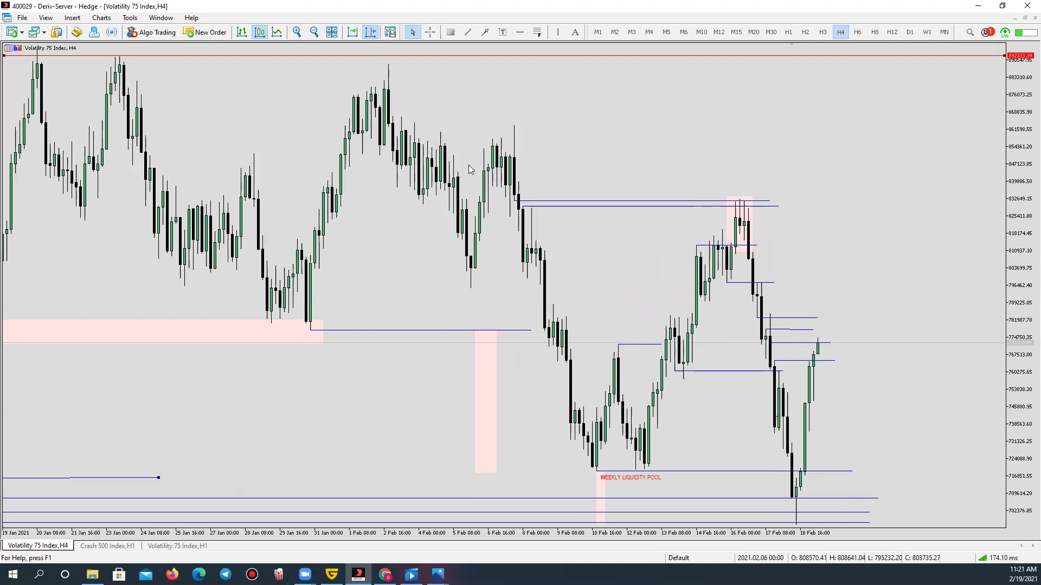
click(739, 34)
click(313, 34)
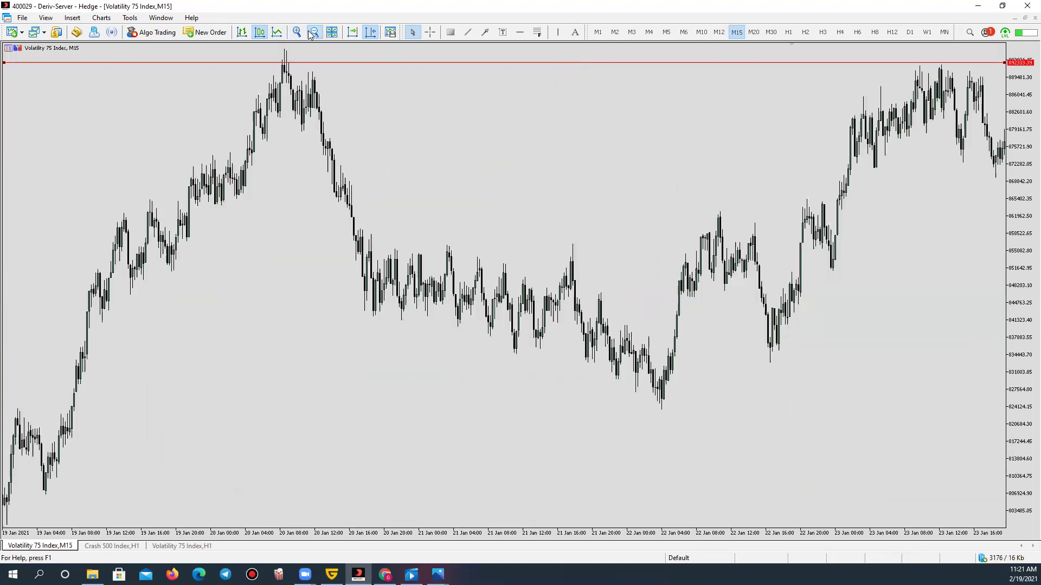
click(312, 34)
scroll(308, 157, down, 3)
mouse_move(312, 172)
mouse_down()
mouse_move(350, 172)
mouse_move(323, 172)
mouse_up()
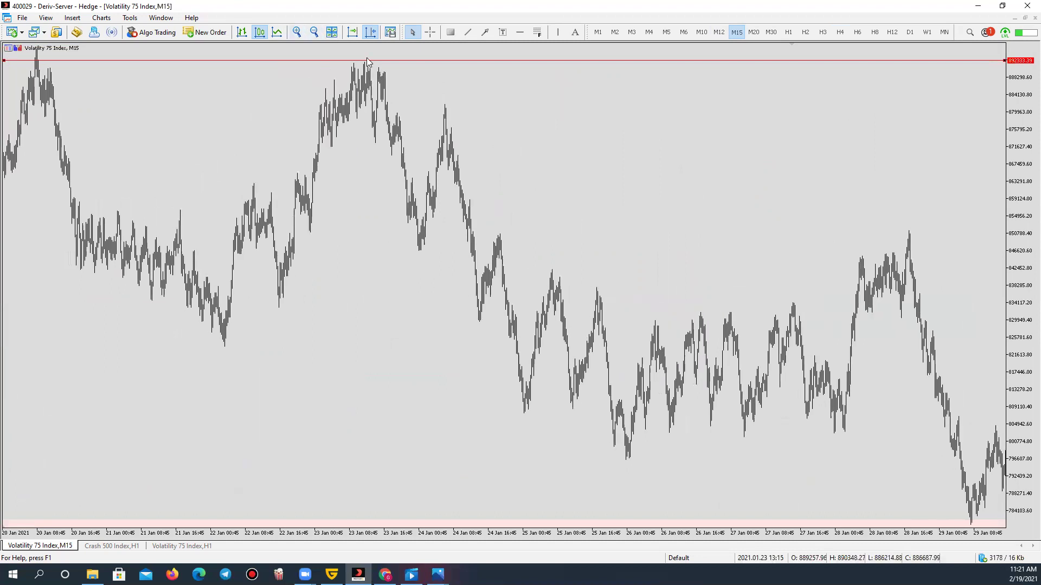
click(298, 32)
drag(540, 161, 390, 191)
drag(593, 192, 542, 200)
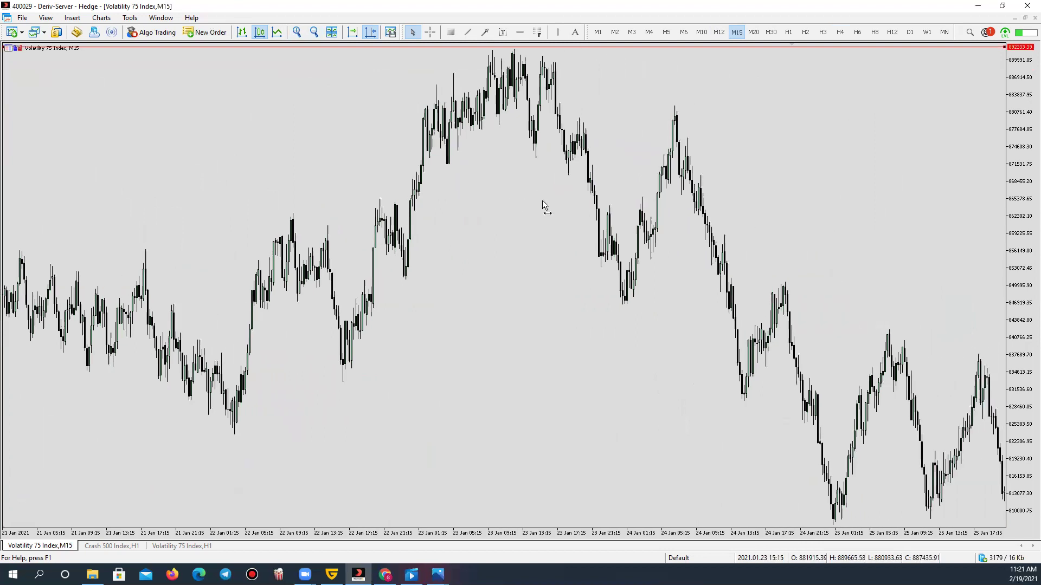
Step: Sketch freehand red channel lines above and below the rising price leading into the 23 January peak
click(538, 31)
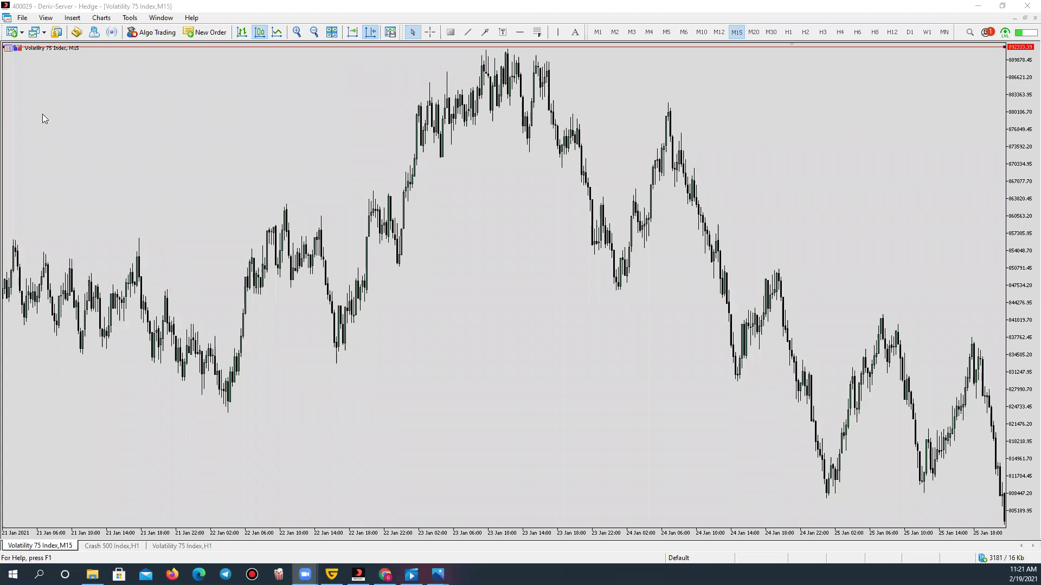
drag(437, 161, 524, 93)
drag(415, 93, 508, 33)
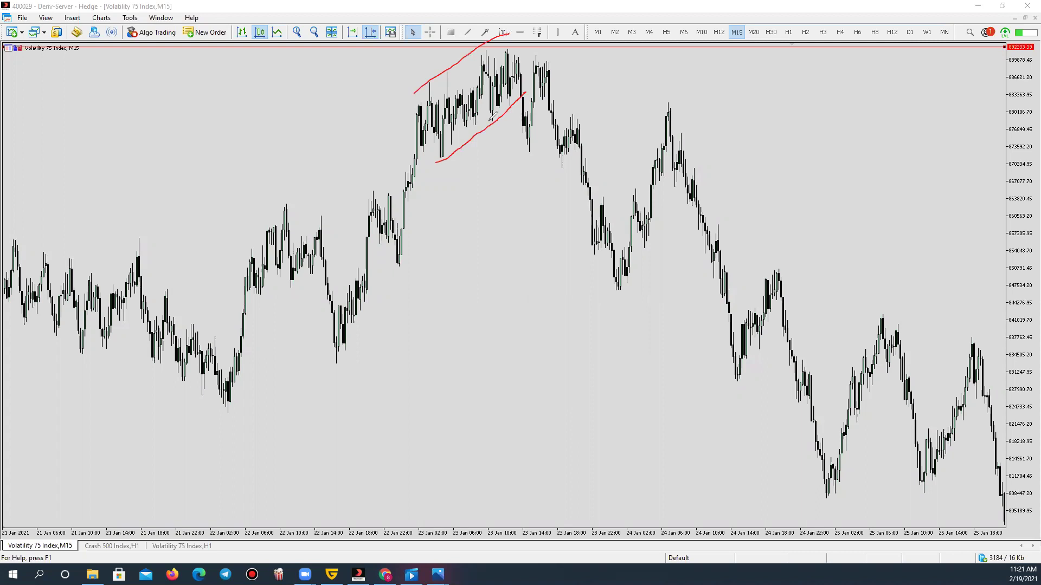
Step: Mark the broken lows, the rebound, and the levels over the second 23 January high with freehand red lines
drag(508, 107, 526, 112)
drag(529, 149, 539, 58)
drag(506, 51, 560, 57)
drag(505, 85, 580, 84)
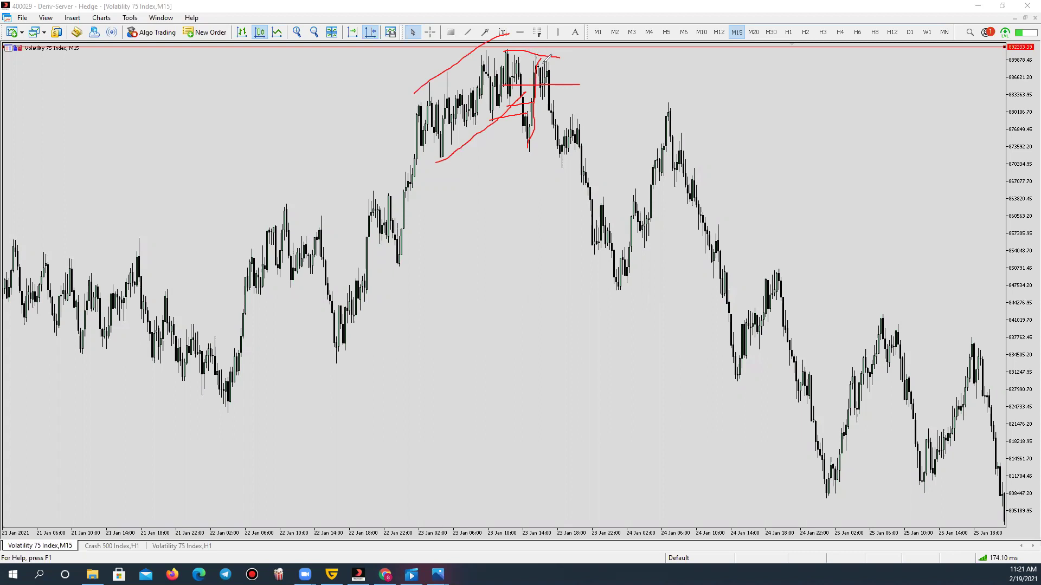
Step: Underline the low after the 23 January peak, then box and circle the retest zone above it
drag(527, 151, 559, 146)
mouse_move(534, 108)
mouse_down()
mouse_move(539, 126)
mouse_move(591, 111)
mouse_move(593, 125)
mouse_move(524, 136)
mouse_up()
drag(575, 115, 565, 100)
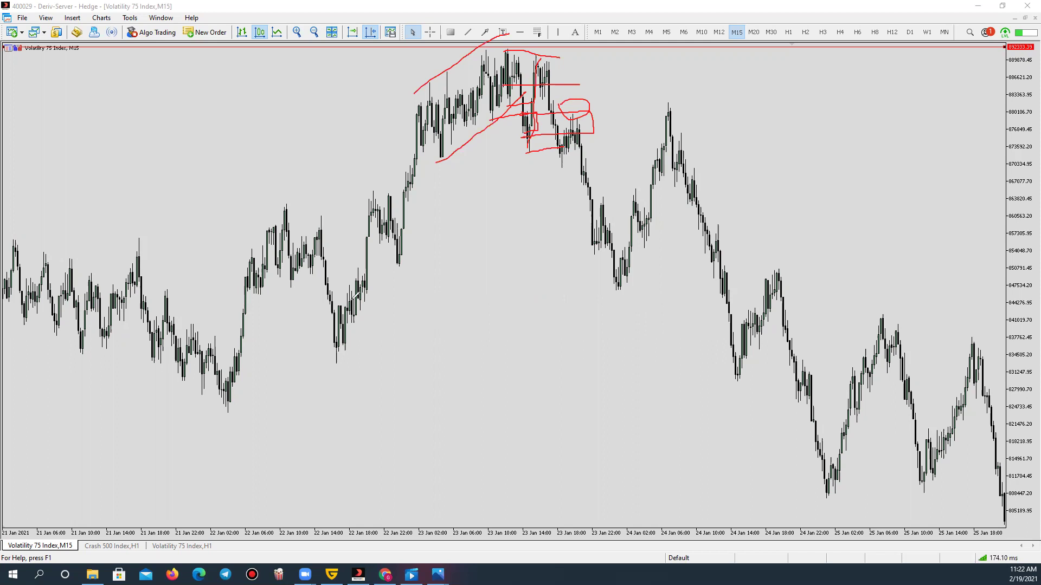
Step: Outline the wide zone from the 22 January low to the low near 24 January, then clear all freehand annotations
mouse_move(350, 298)
mouse_down()
mouse_move(539, 275)
mouse_move(631, 278)
mouse_move(637, 312)
mouse_move(347, 322)
mouse_move(350, 298)
mouse_up()
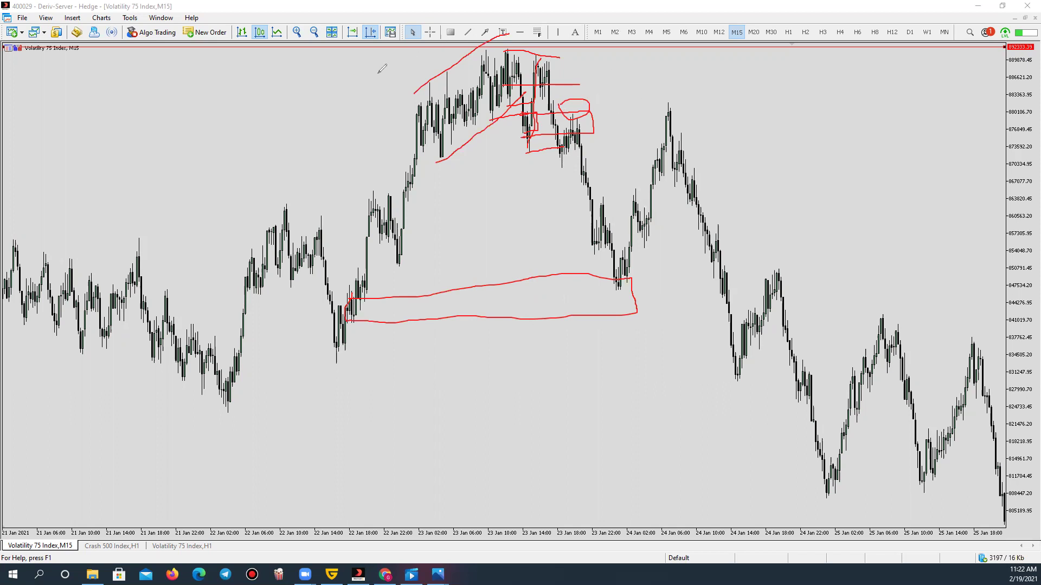
key(e)
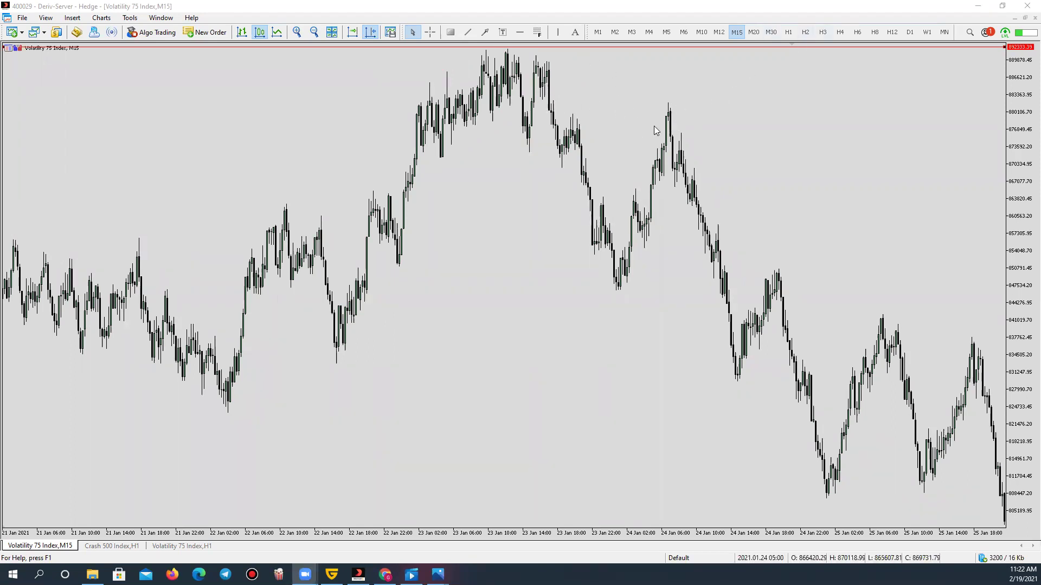
Step: On the M30 timeframe, mark the 23–24 January supply zone with a trendline at about 882500 and a shaded rectangle beneath it
click(771, 32)
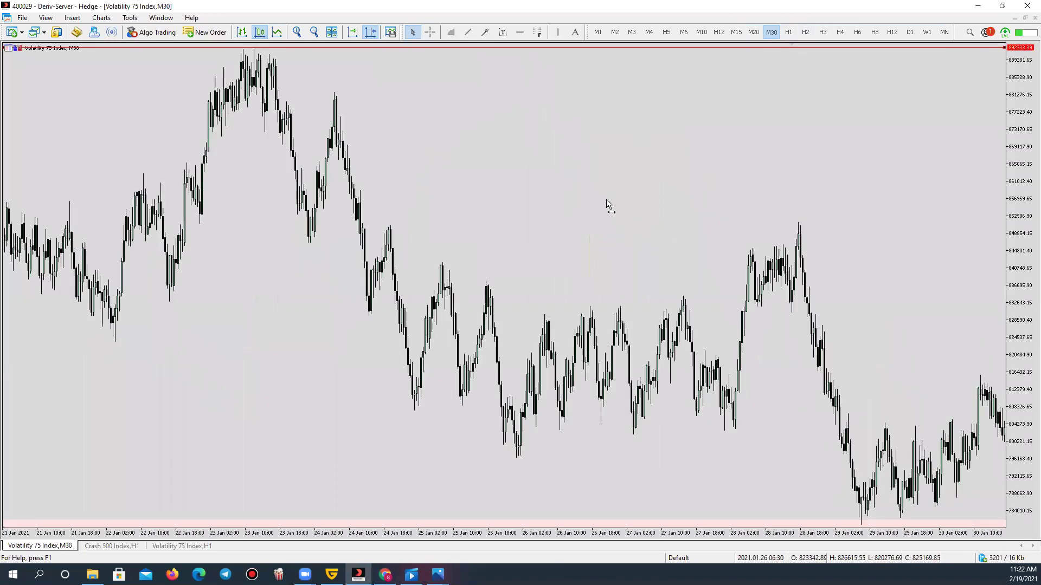
scroll(672, 211, up, 5)
scroll(613, 177, up, 1)
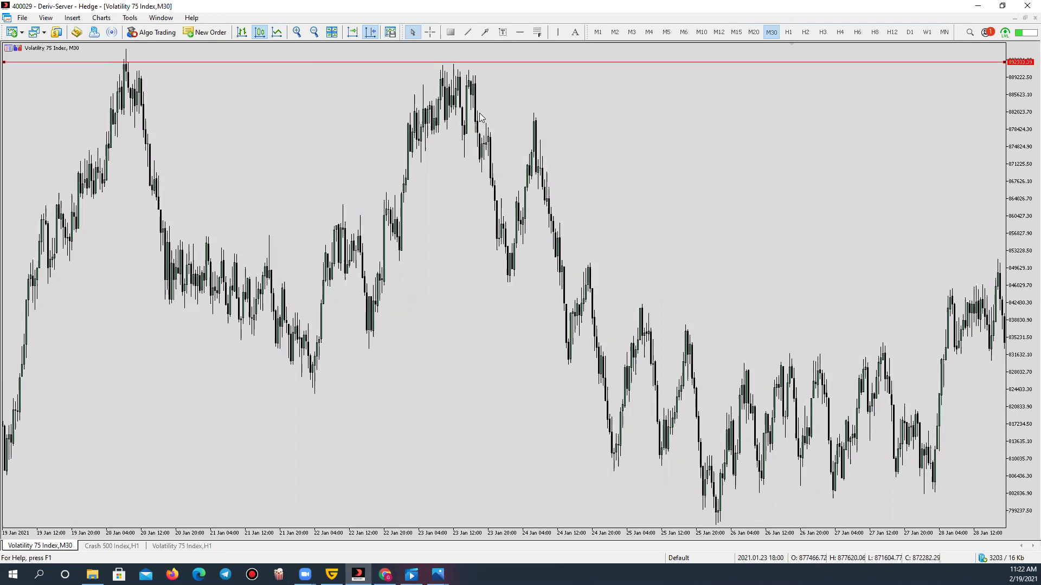
click(468, 32)
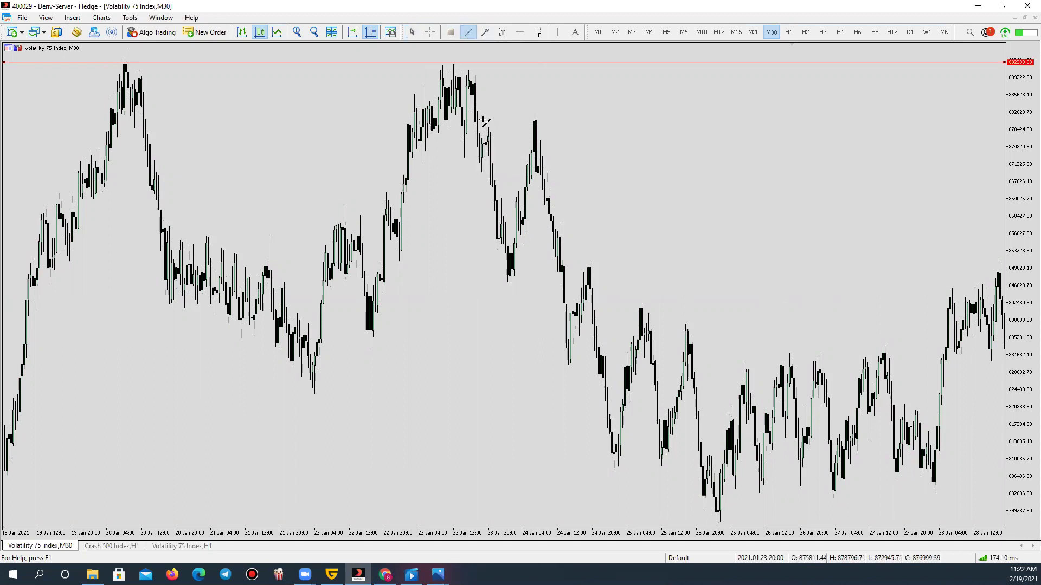
drag(477, 111, 518, 109)
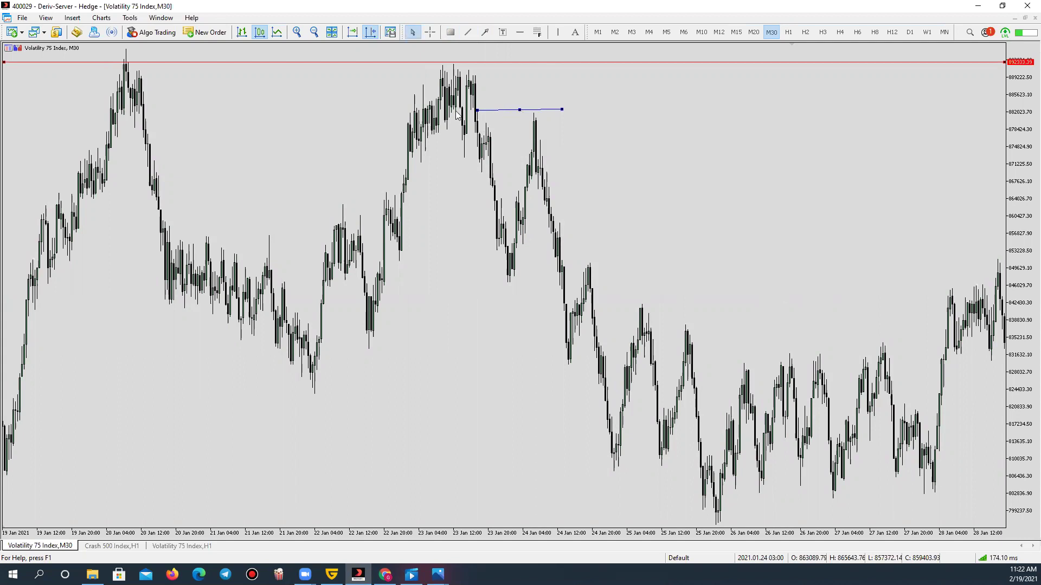
click(450, 32)
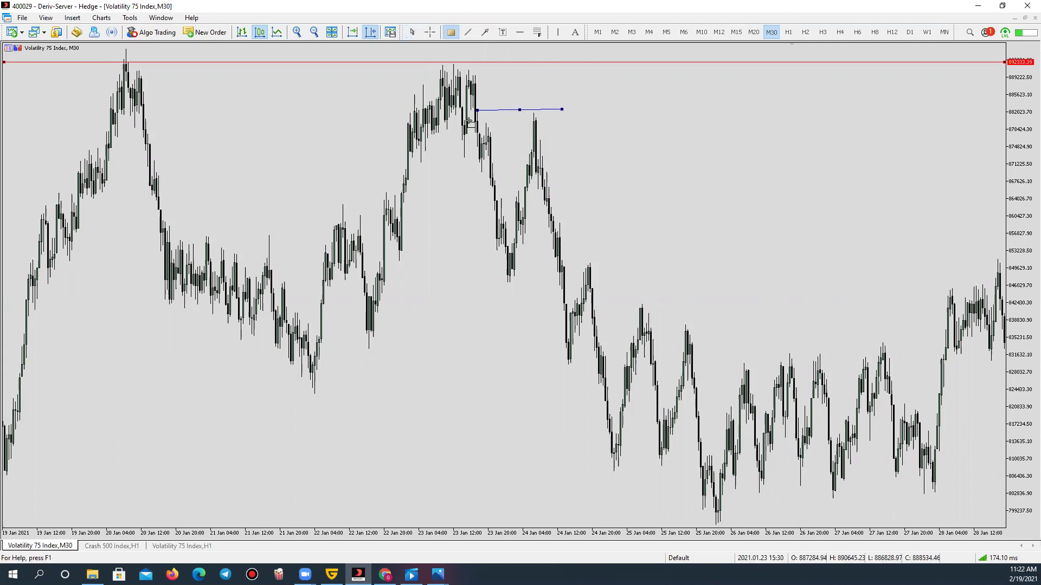
mouse_move(479, 110)
mouse_down()
mouse_move(488, 121)
mouse_move(560, 123)
mouse_move(553, 129)
mouse_up()
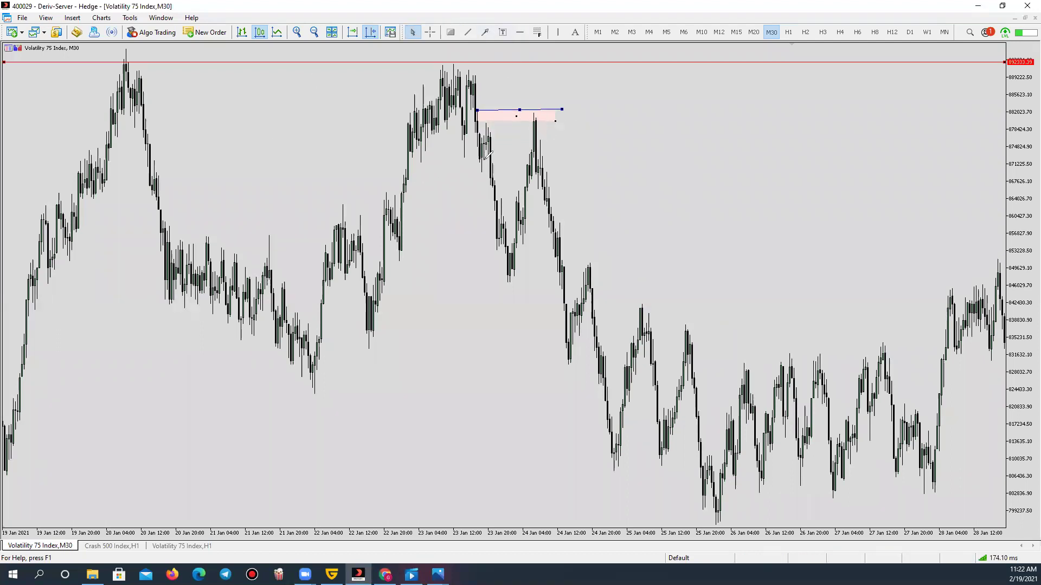
Step: Annotate the broken 23 January low and supply zone in red, then mark the 24 January low's break and retest area
drag(462, 160, 494, 153)
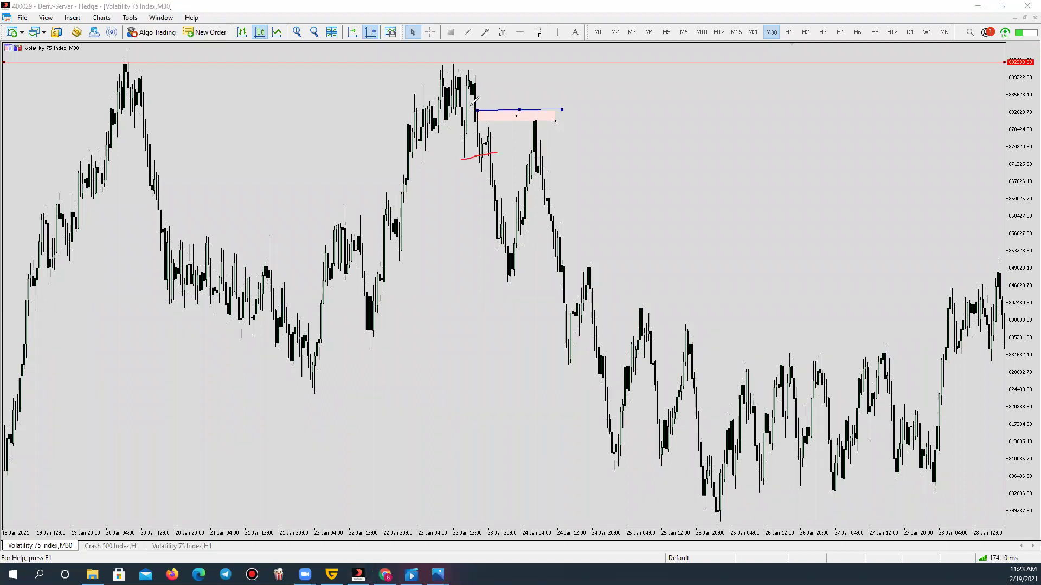
drag(476, 110, 471, 106)
mouse_move(504, 283)
mouse_down()
mouse_move(569, 278)
mouse_move(497, 287)
mouse_move(514, 293)
mouse_up()
mouse_move(557, 259)
mouse_down()
mouse_move(572, 260)
mouse_move(574, 282)
mouse_up()
mouse_move(559, 223)
mouse_down()
mouse_move(576, 266)
mouse_move(564, 262)
mouse_move(597, 250)
mouse_move(562, 247)
mouse_up()
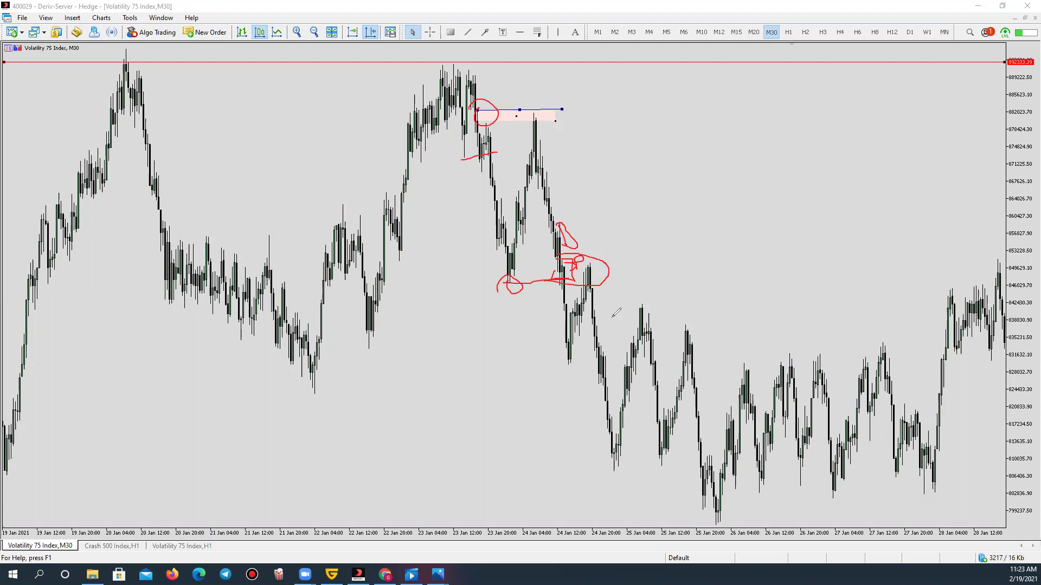
Step: Underline the low after the 24 January breakdown and outline the retest zone around the 25 January high in red
drag(565, 366, 607, 366)
mouse_move(583, 301)
mouse_down()
mouse_move(595, 319)
mouse_move(576, 326)
mouse_move(574, 309)
mouse_move(652, 297)
mouse_move(619, 307)
mouse_move(649, 291)
mouse_up()
drag(592, 310, 643, 309)
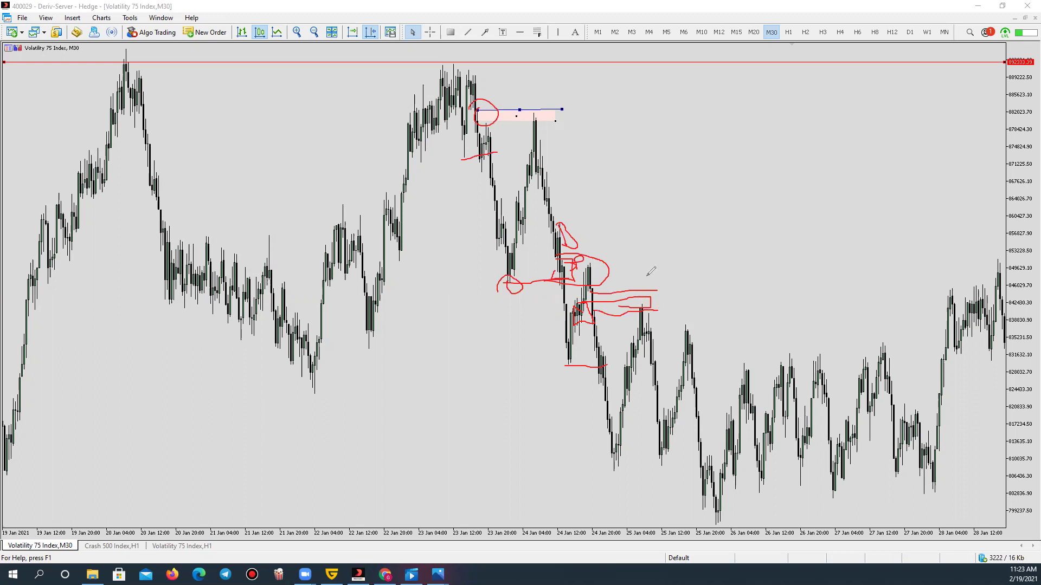
Step: Handwrite "Entry" above the 25 January retest zone, then clear all freehand annotations
mouse_move(641, 270)
mouse_down()
mouse_move(661, 277)
mouse_move(701, 259)
mouse_move(712, 305)
mouse_up()
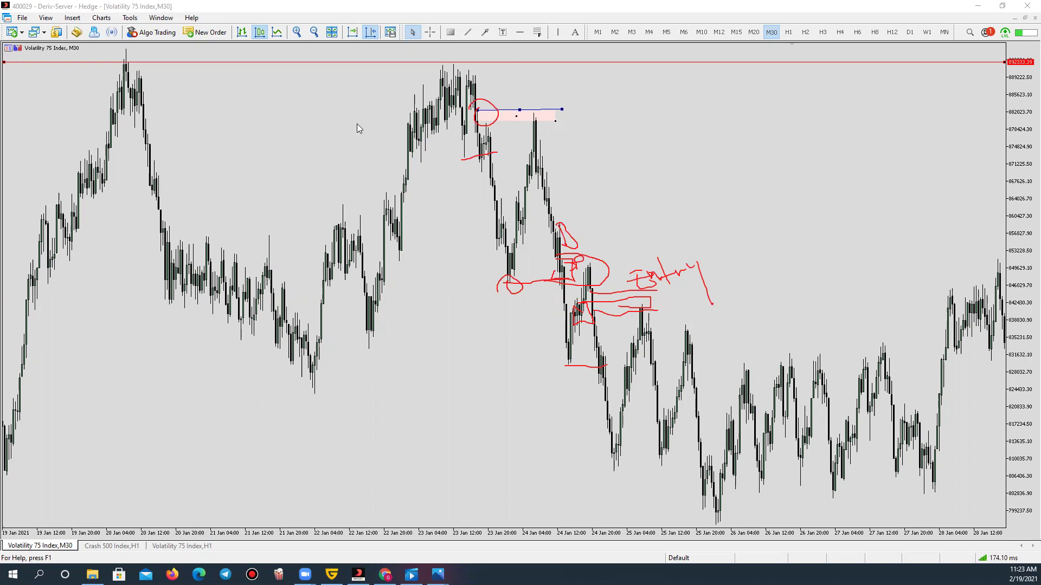
key(e)
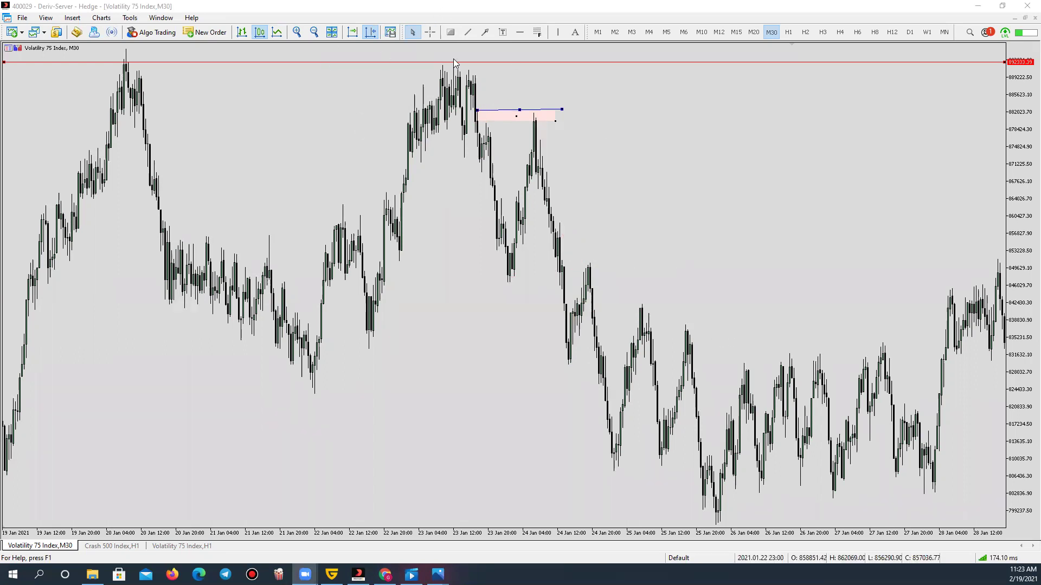
Step: Outline the equal highs and the lows of the 28 January consolidation with freehand red boxes
scroll(543, 275, down, 3)
drag(608, 291, 628, 300)
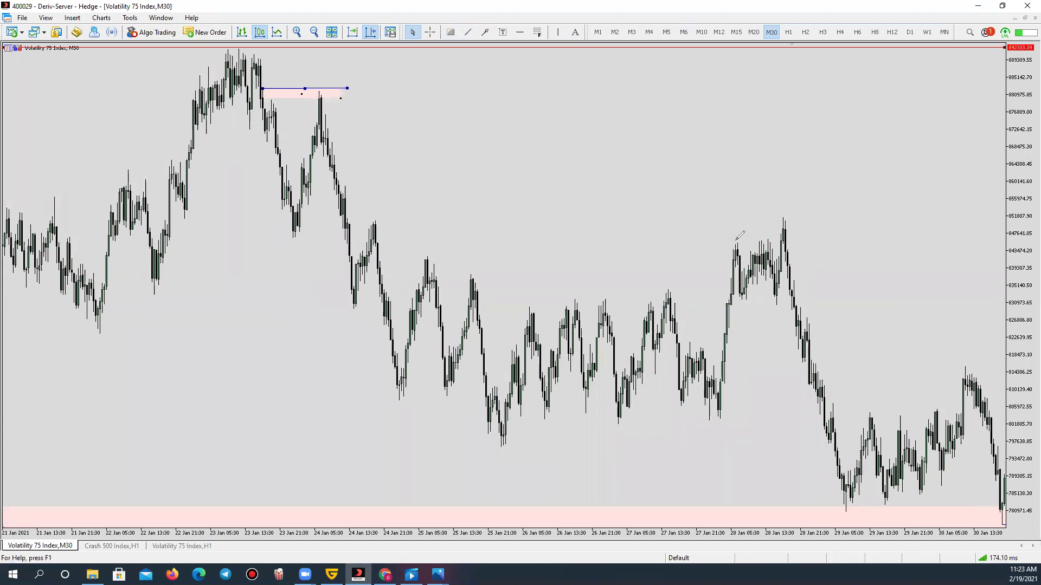
drag(732, 243, 769, 243)
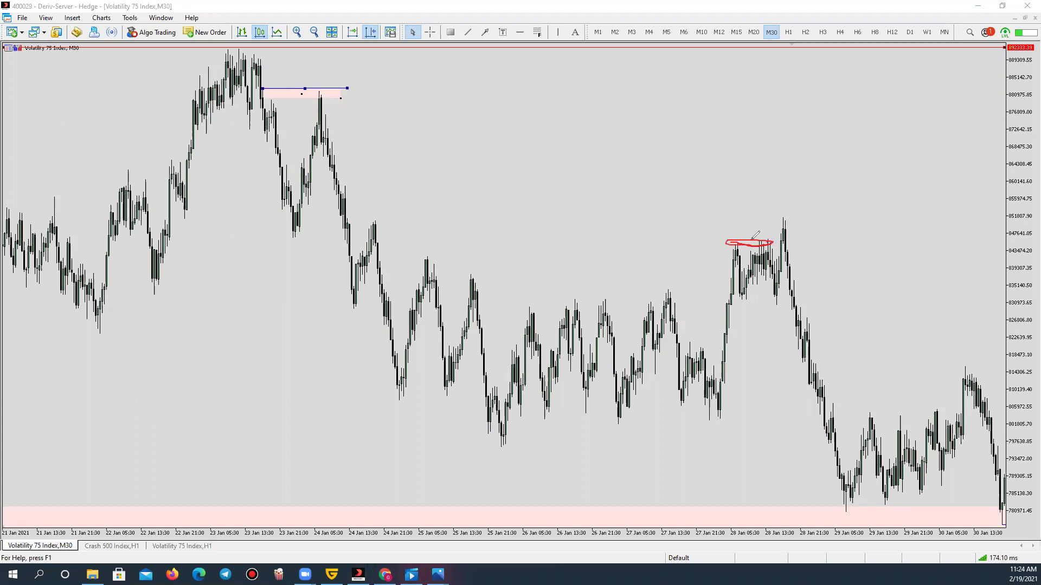
mouse_move(743, 297)
mouse_down()
mouse_move(784, 292)
mouse_move(787, 307)
mouse_move(742, 307)
mouse_move(736, 297)
mouse_up()
Step: Draw a horizontal line at the 28 January swing high, at about 851406, across the M30 chart
click(521, 32)
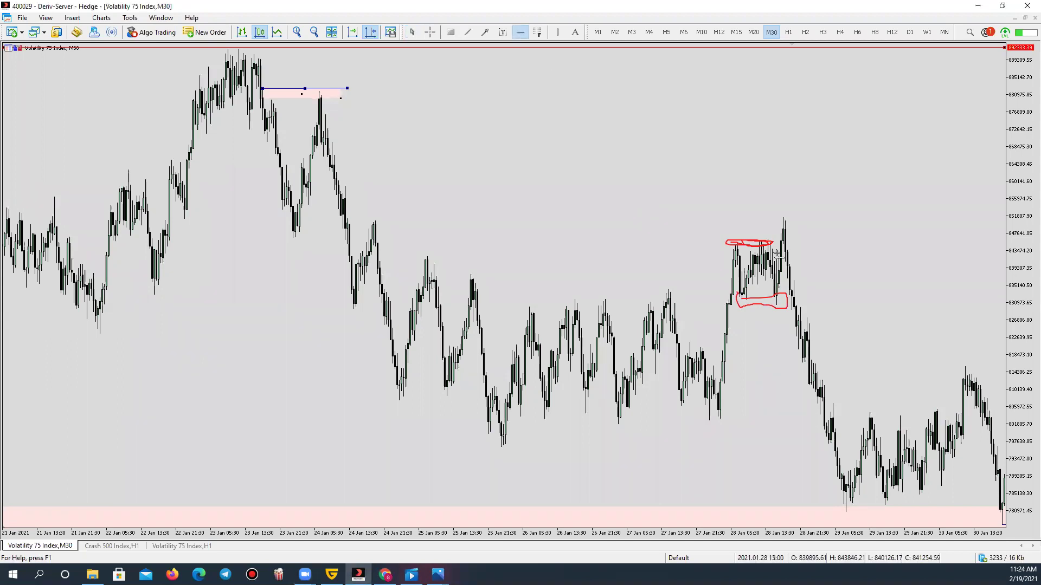
click(783, 217)
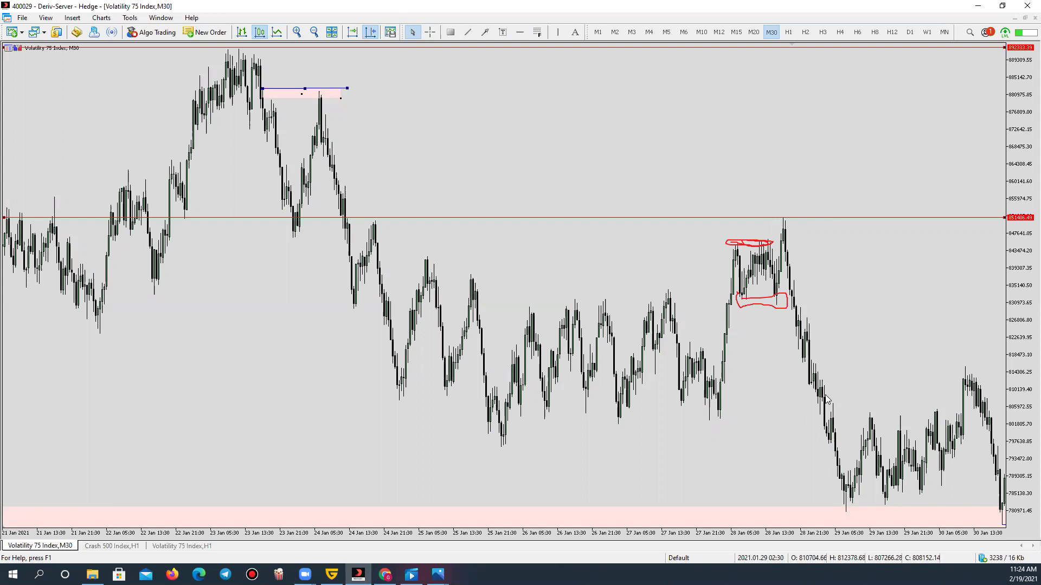
drag(834, 435, 721, 435)
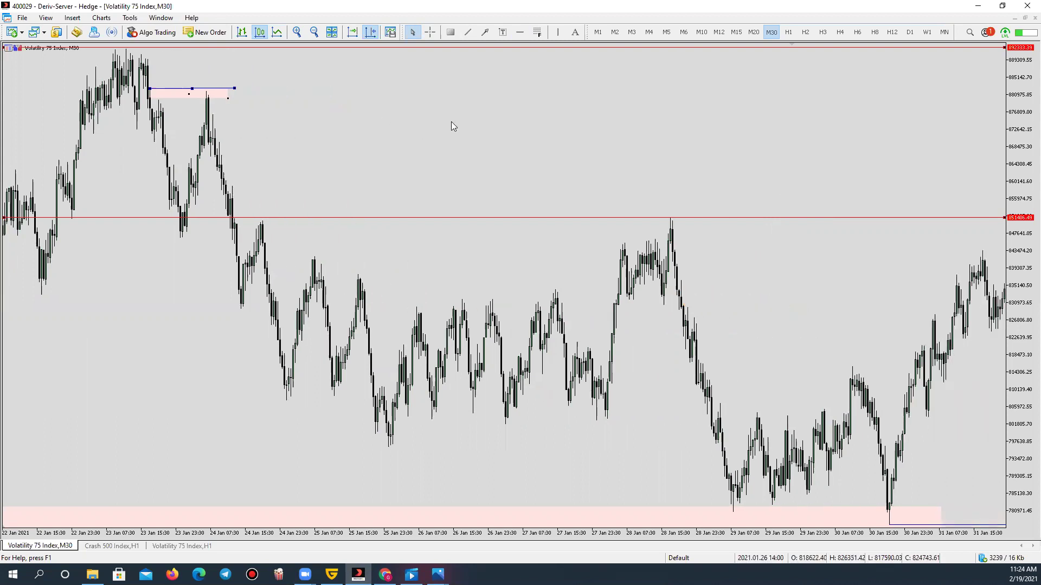
Step: Switch the chart to H4 and show price from 20 December 2020 to the latest bar
click(847, 34)
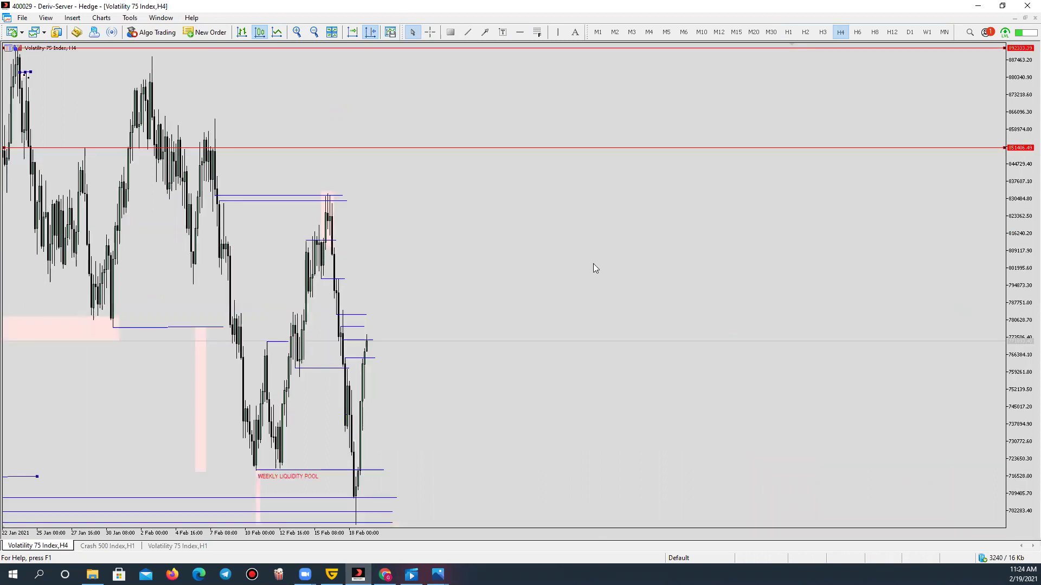
click(297, 32)
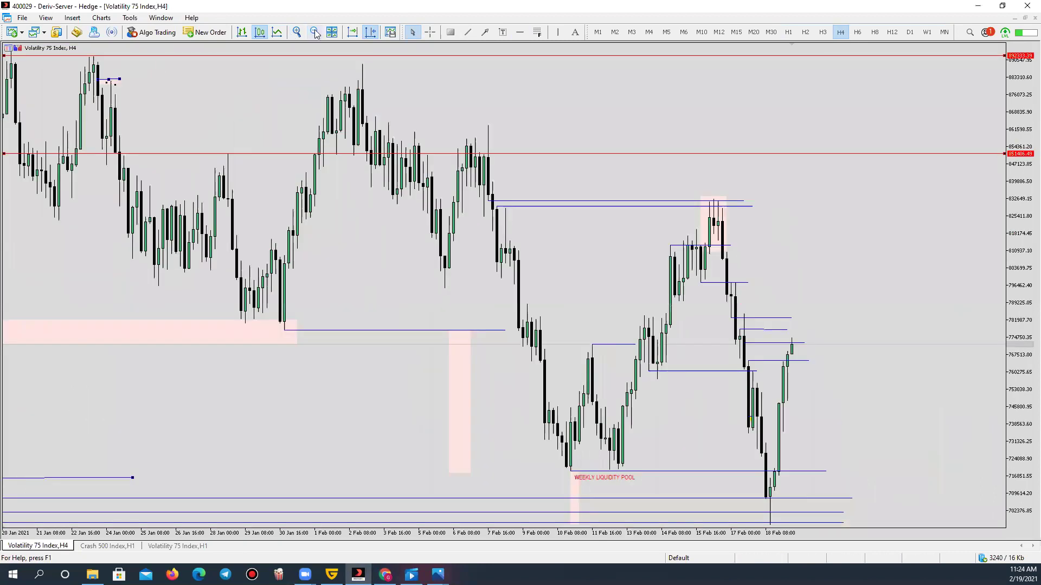
key(minus)
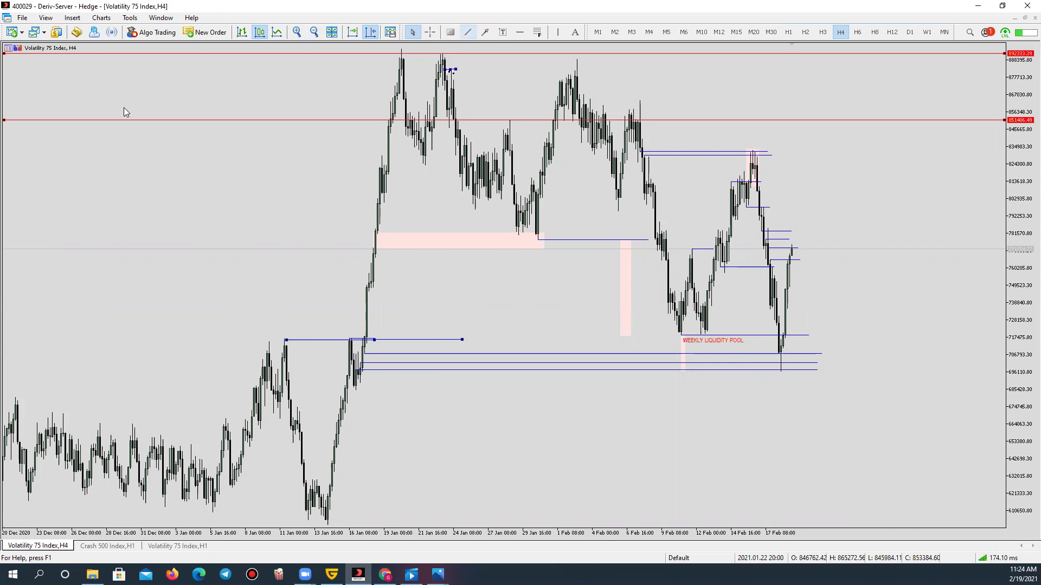
Step: Mark the break of the 5 February low and the 30 January low with freehand red strokes, then clear the annotations
click(467, 32)
drag(617, 212, 659, 206)
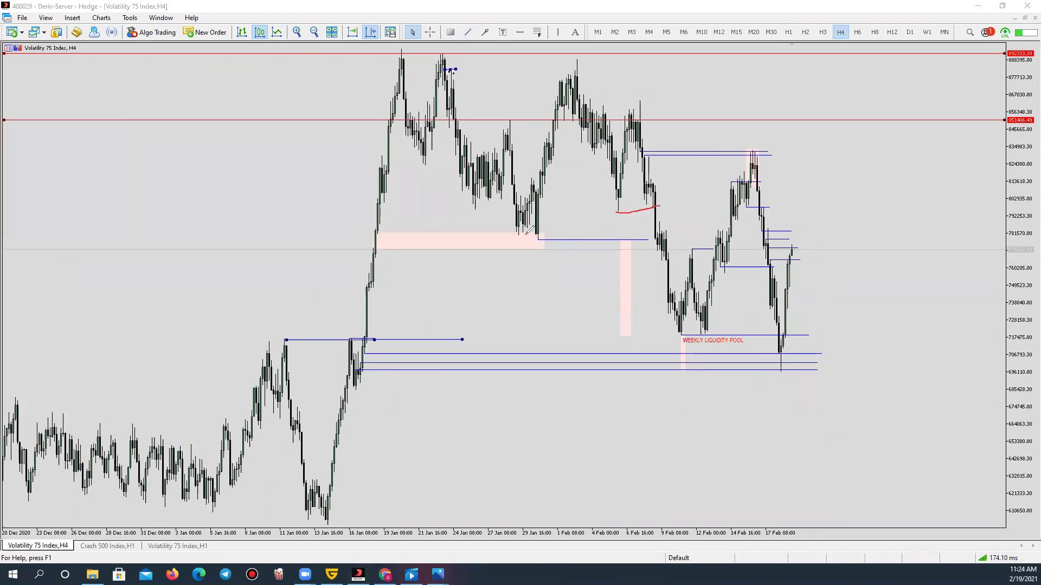
mouse_move(533, 243)
mouse_down()
mouse_move(552, 238)
mouse_move(519, 232)
mouse_up()
mouse_move(613, 149)
mouse_down()
mouse_move(629, 159)
mouse_move(627, 178)
mouse_move(600, 190)
mouse_move(618, 137)
mouse_up()
key(e)
Step: Draw a Fibonacci retracement from the 7 February high down to the weekly liquidity pool level, then delete it
click(537, 32)
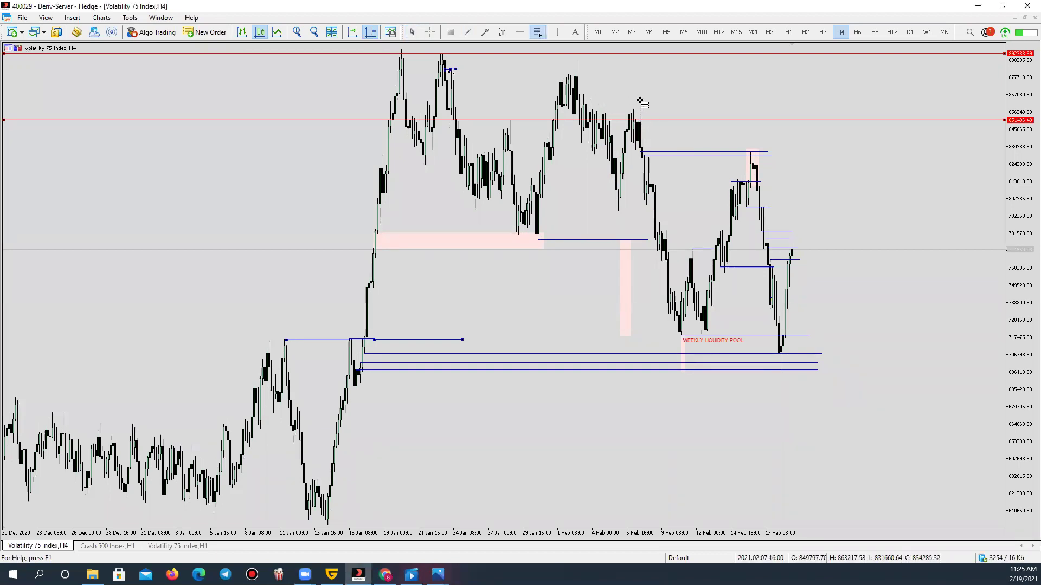
drag(639, 100, 870, 338)
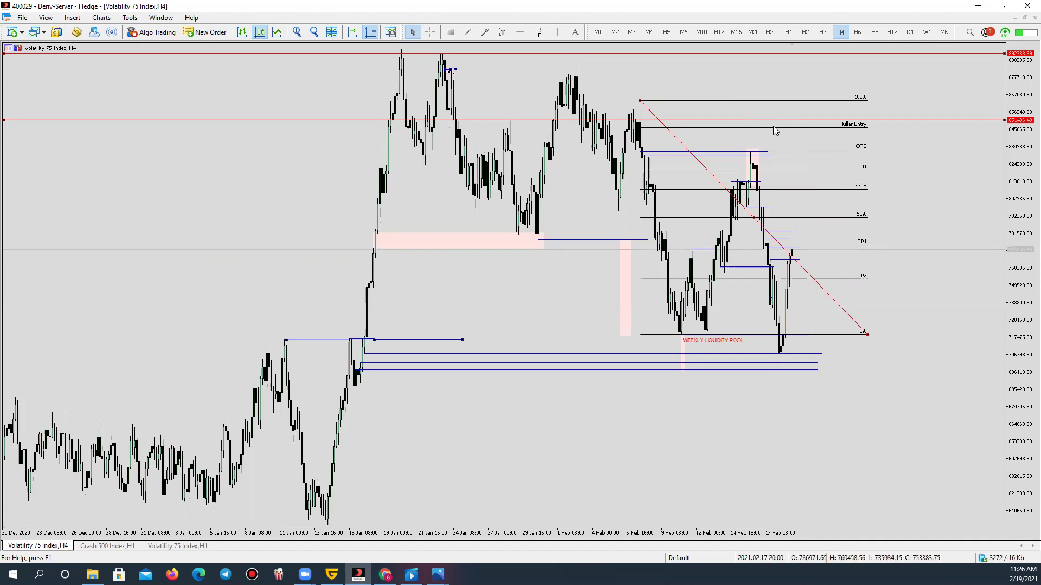
right_click(753, 218)
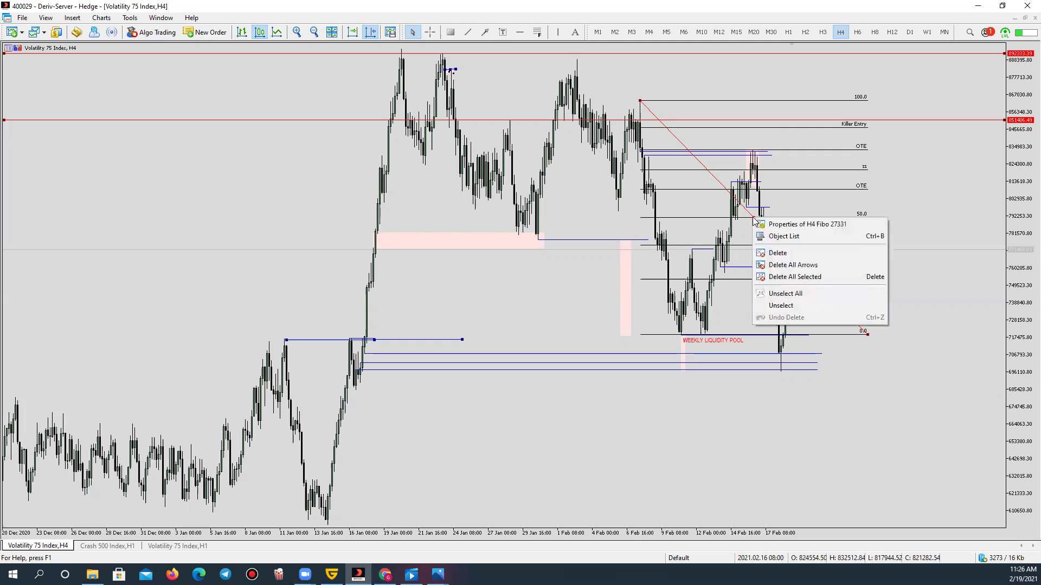
click(778, 253)
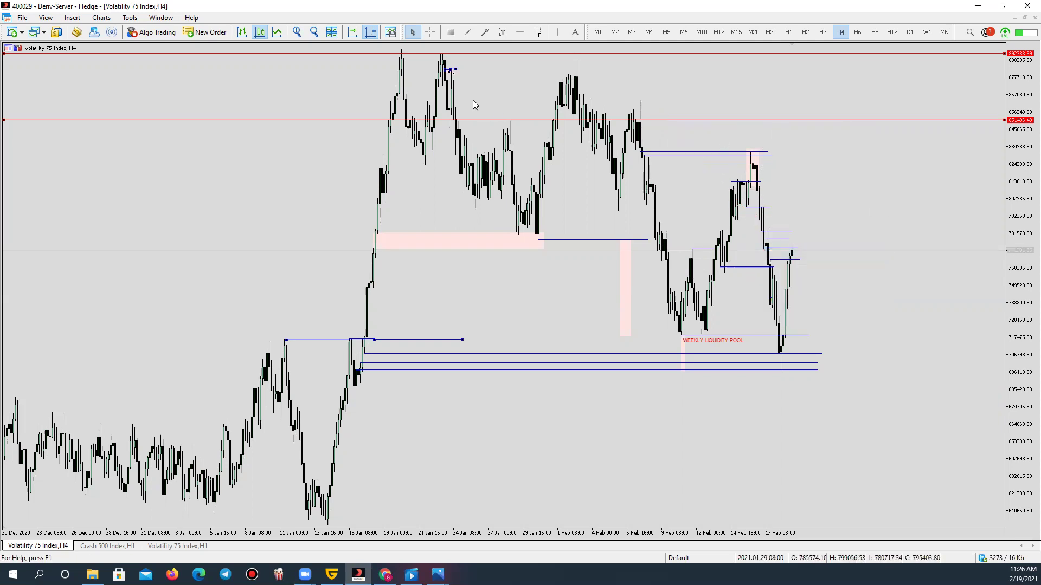
Step: Examine the February price action around the weekly liquidity pool on H4, then on H1 up to the latest bars
click(297, 32)
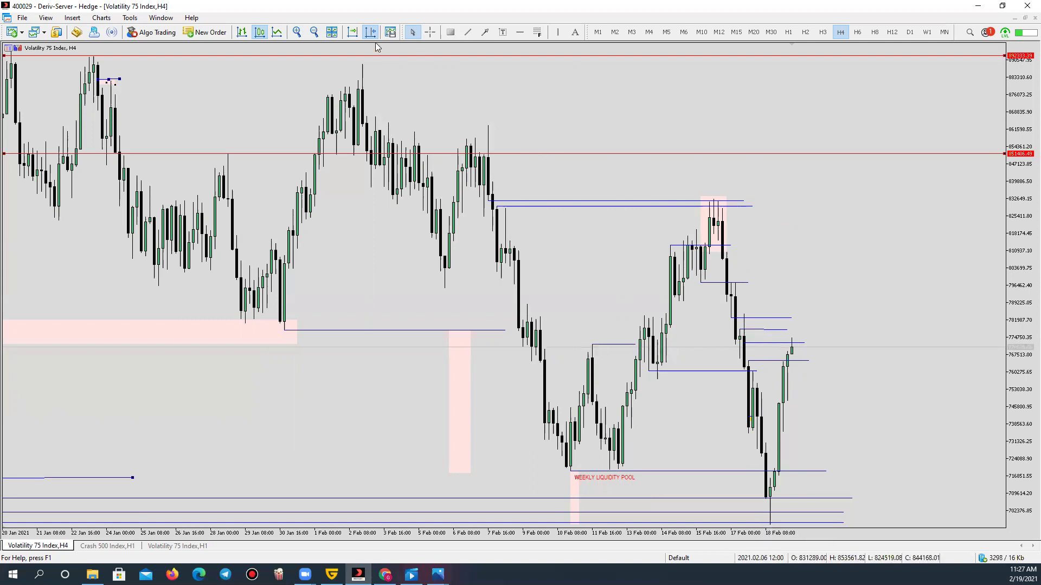
click(314, 32)
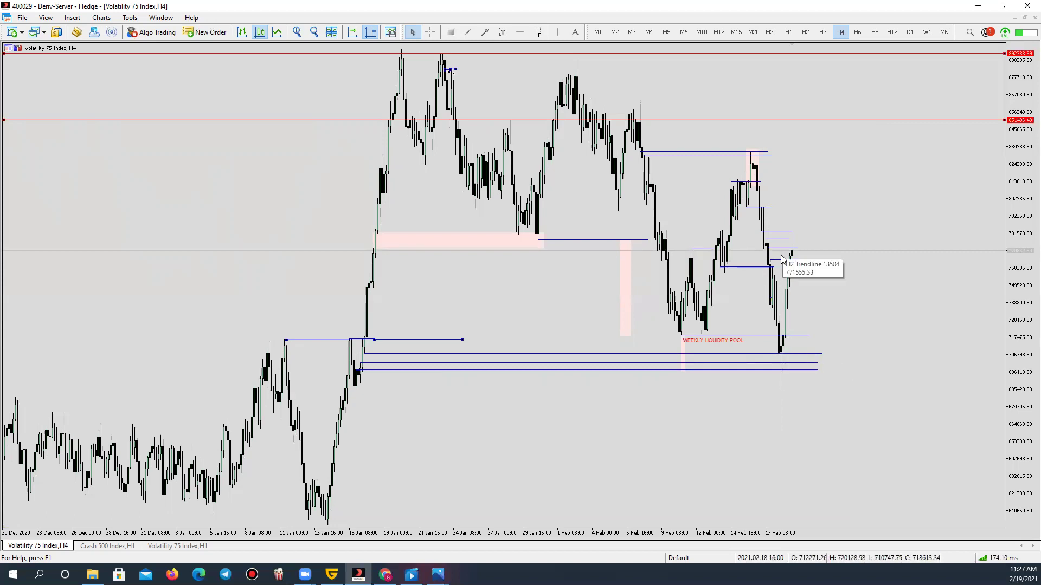
click(297, 32)
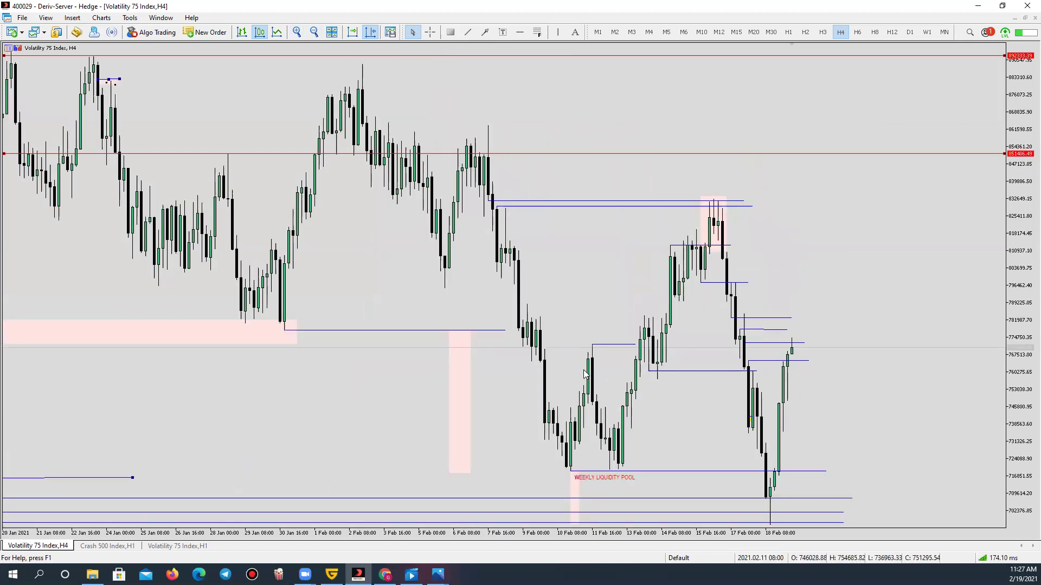
mouse_move(658, 363)
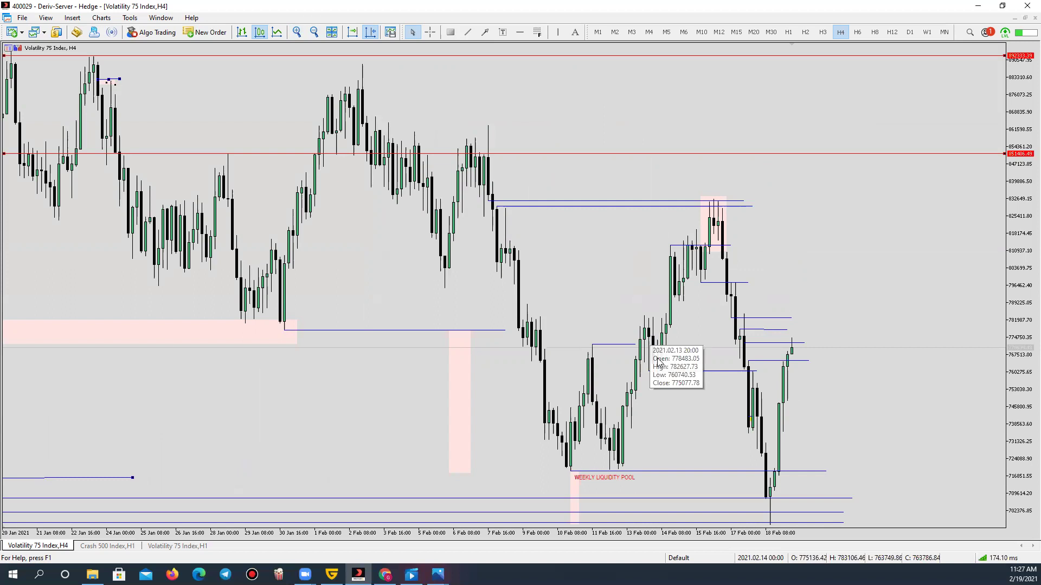
mouse_move(750, 376)
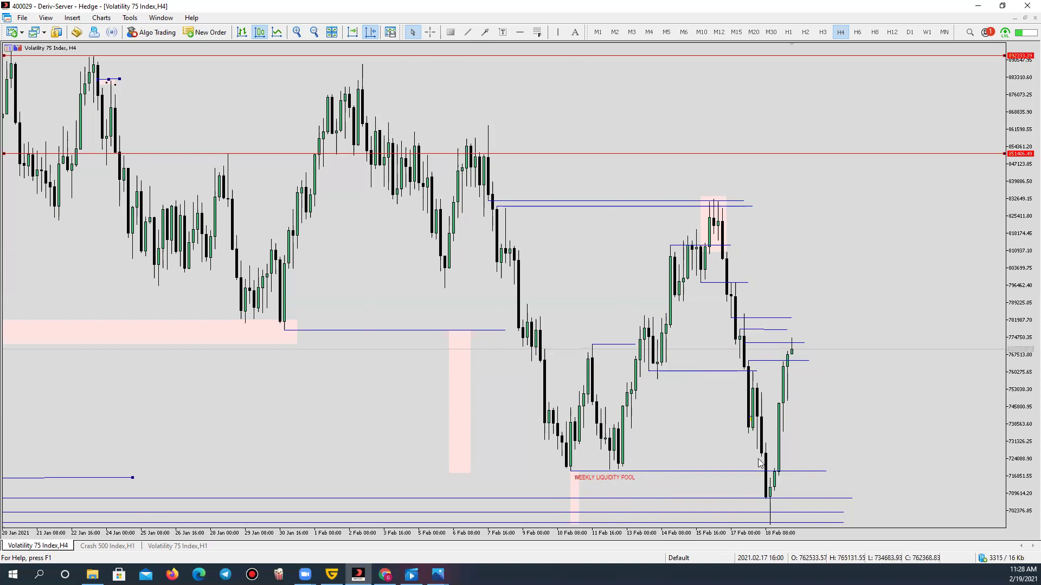
click(789, 32)
drag(869, 333, 338, 356)
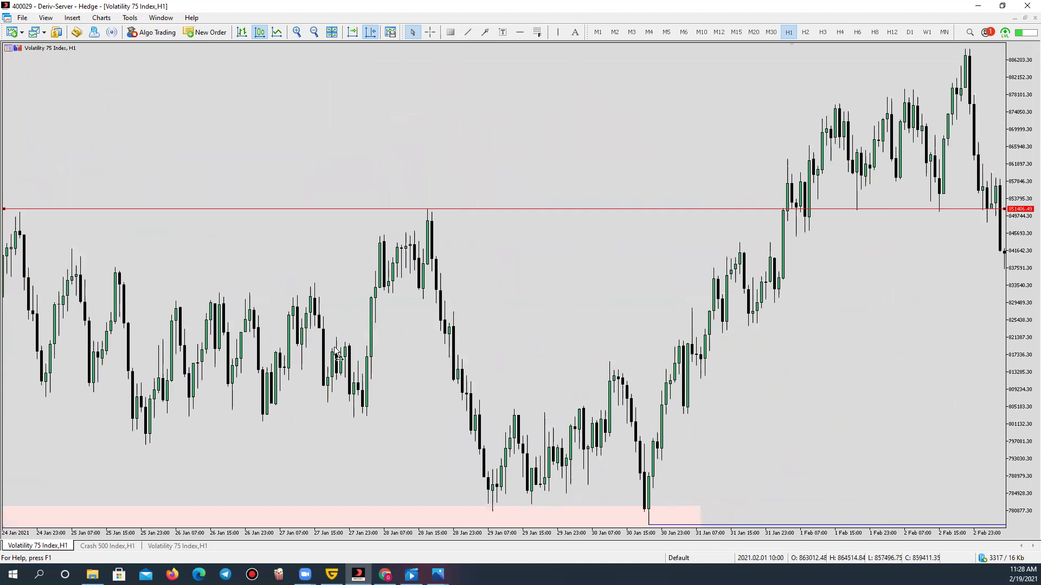
scroll(338, 357, down, 15)
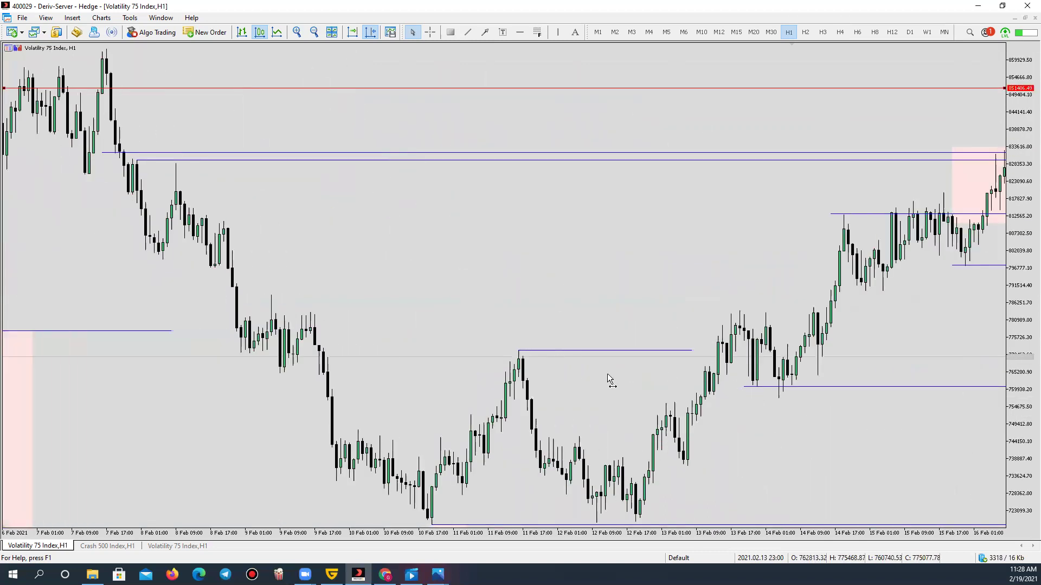
scroll(607, 373, down, 6)
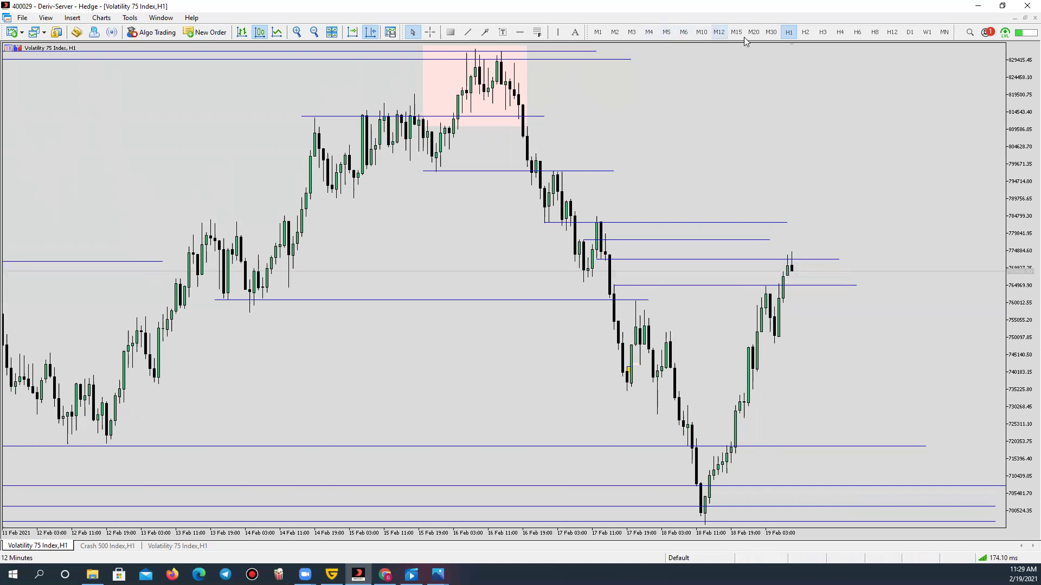
Step: Show the latest bars on M30, then underline the 17 February low and outline the swing above it in red
click(771, 32)
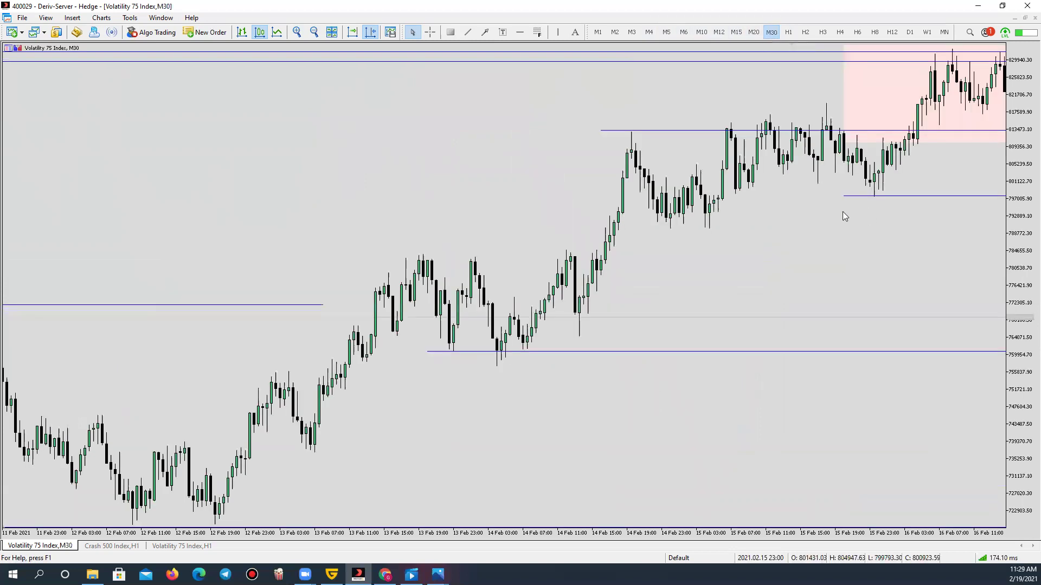
drag(738, 391, 467, 388)
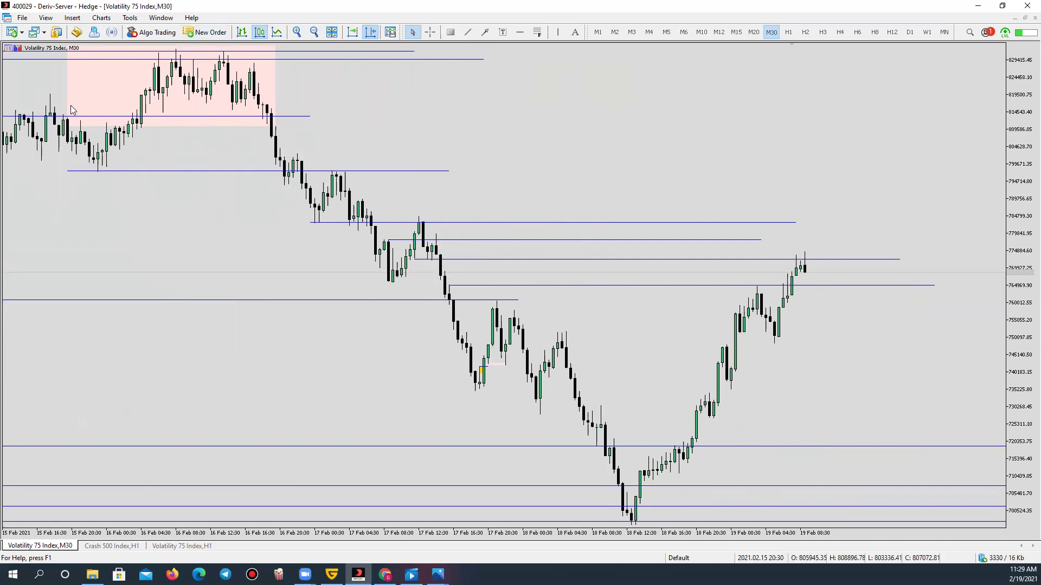
drag(385, 282, 416, 279)
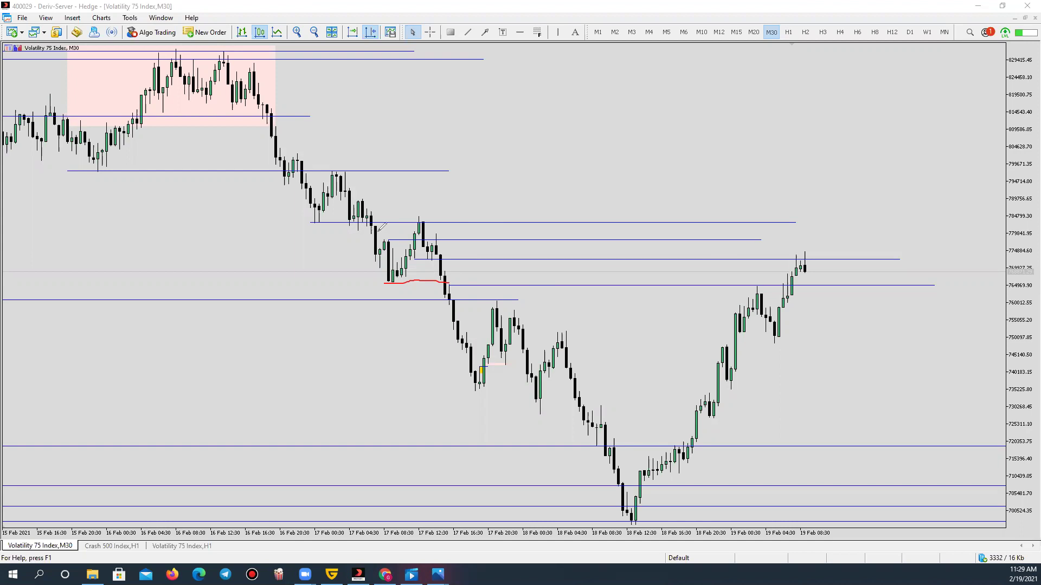
mouse_move(385, 239)
mouse_down()
mouse_move(396, 237)
mouse_move(405, 276)
mouse_move(382, 293)
mouse_move(380, 235)
mouse_move(397, 223)
mouse_up()
drag(389, 232, 418, 222)
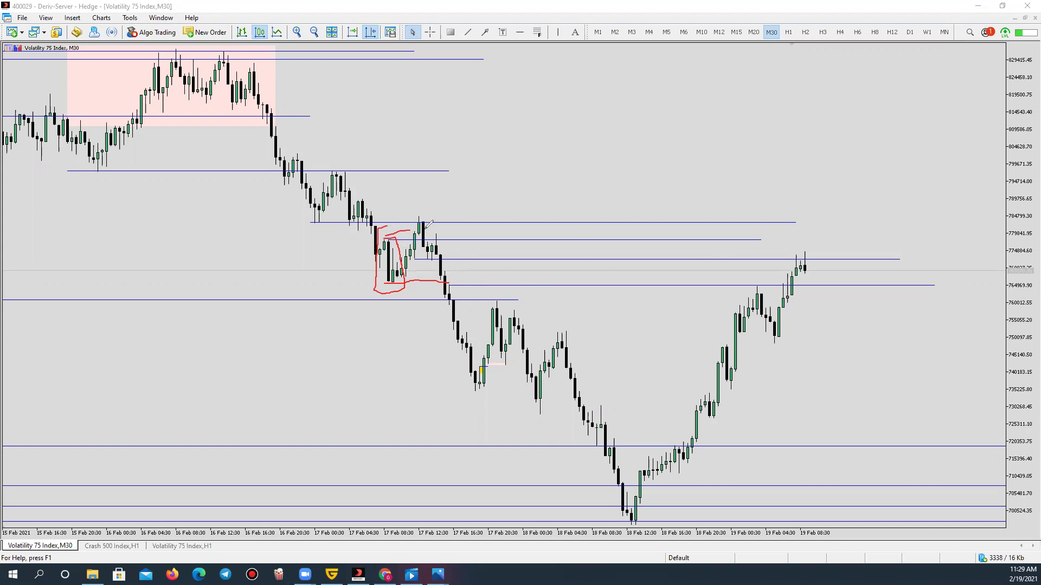
drag(383, 232, 394, 310)
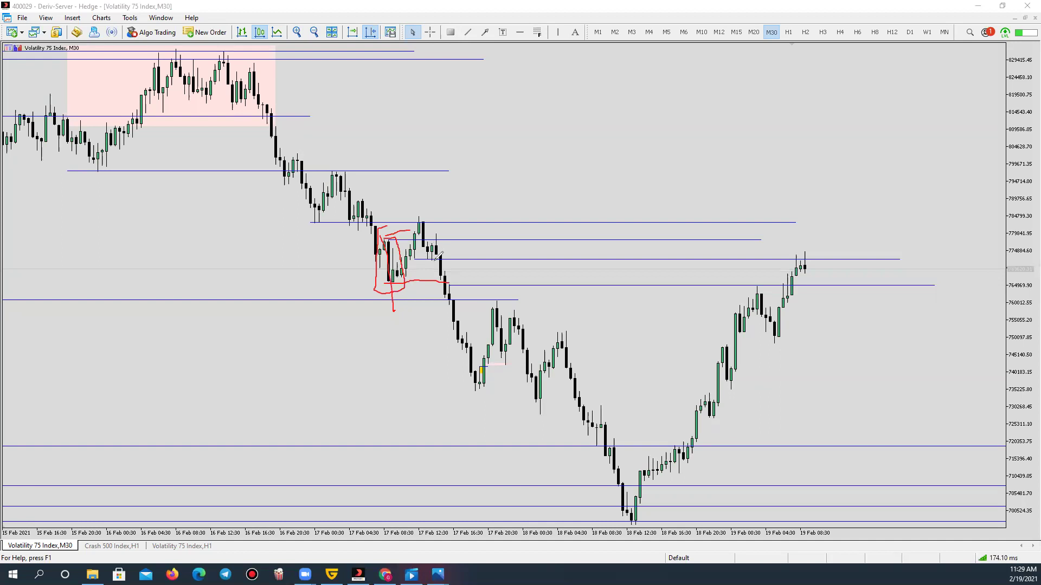
Step: Circle the 17 February pullback candles before the breakdown and add short red strokes beneath them and the earlier low
drag(431, 260, 440, 270)
mouse_move(436, 236)
mouse_down()
mouse_move(440, 259)
mouse_move(424, 252)
mouse_move(431, 242)
mouse_up()
mouse_move(387, 286)
mouse_down()
mouse_move(413, 283)
mouse_move(389, 296)
mouse_up()
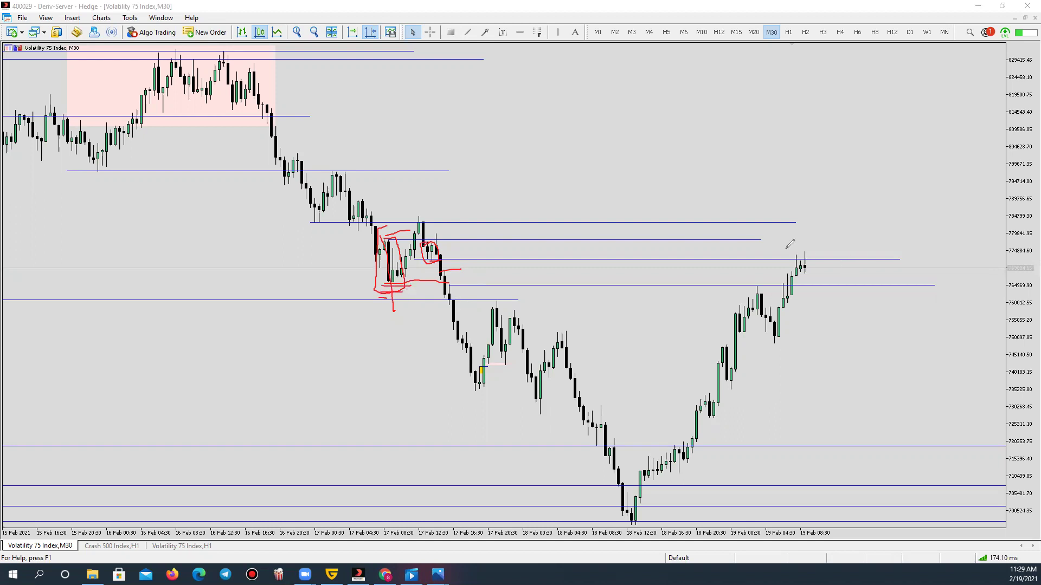
Step: Mark the 19 February high, the swing low before it and the previous swing high with freehand red strokes
mouse_move(803, 247)
mouse_down()
mouse_move(794, 251)
mouse_move(806, 251)
mouse_up()
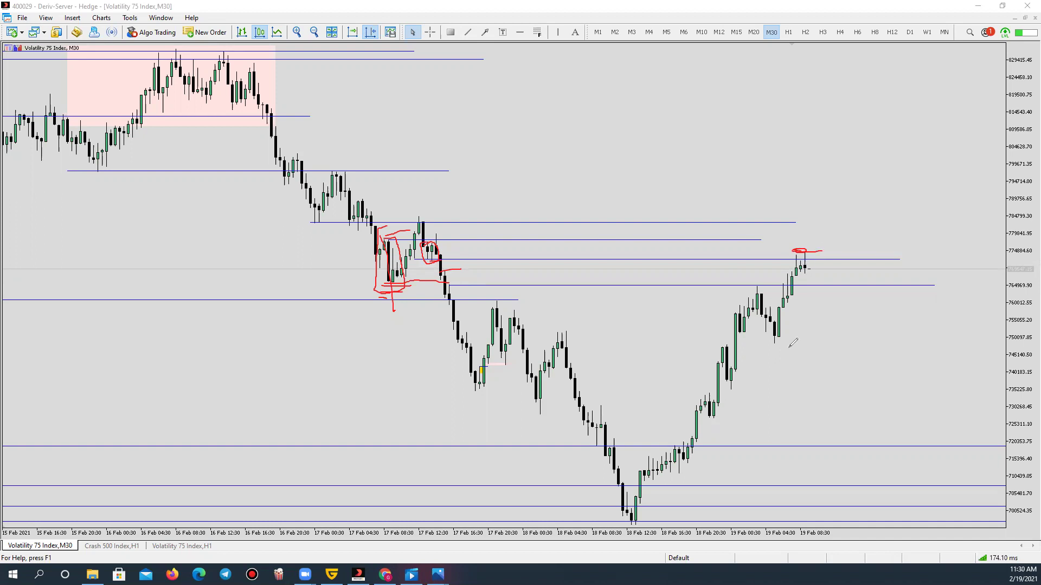
drag(774, 345, 869, 332)
mouse_move(756, 286)
mouse_down()
mouse_move(807, 249)
mouse_move(769, 269)
mouse_up()
drag(755, 251, 772, 246)
Step: Switch the chart to H2 and compare it with Screenshot_6.png in Photos, returning to a wider H2 view
click(805, 32)
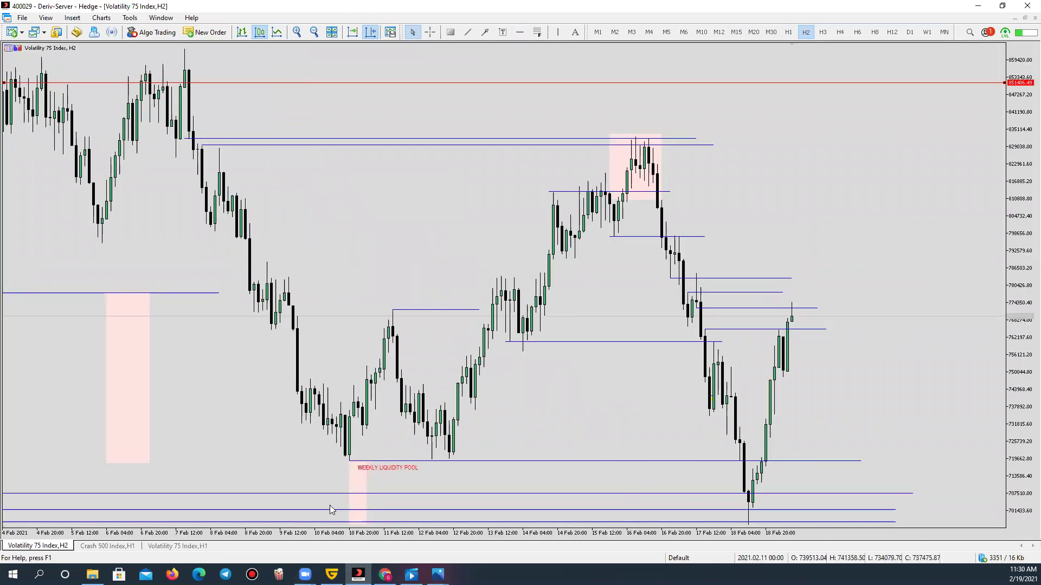
mouse_move(439, 575)
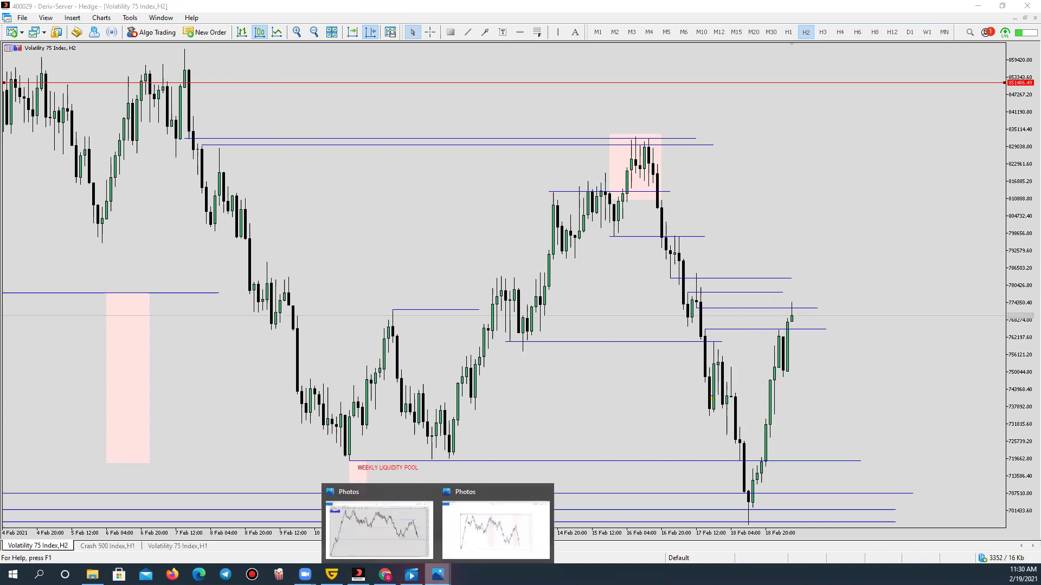
click(390, 524)
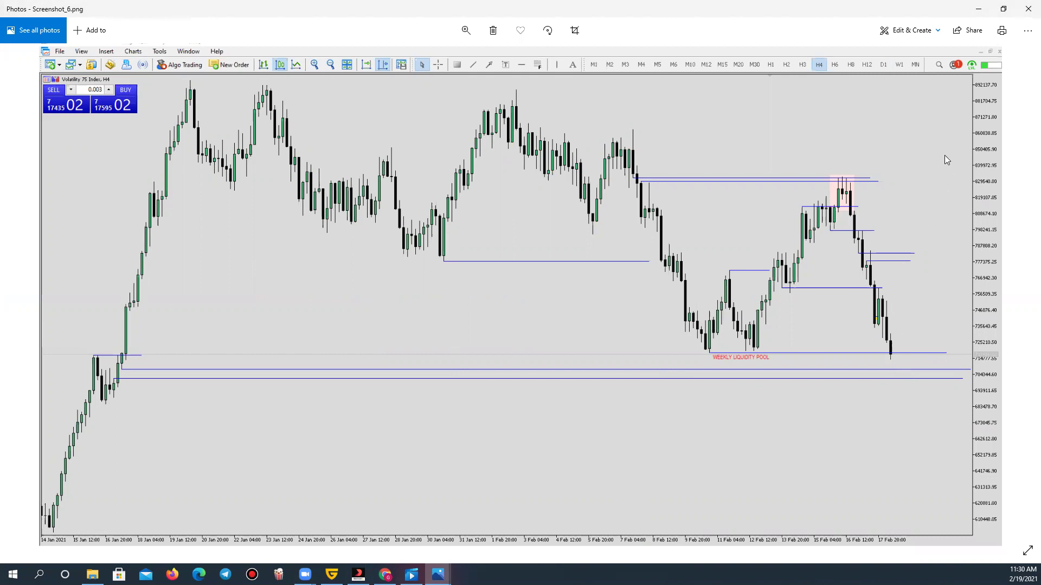
click(358, 575)
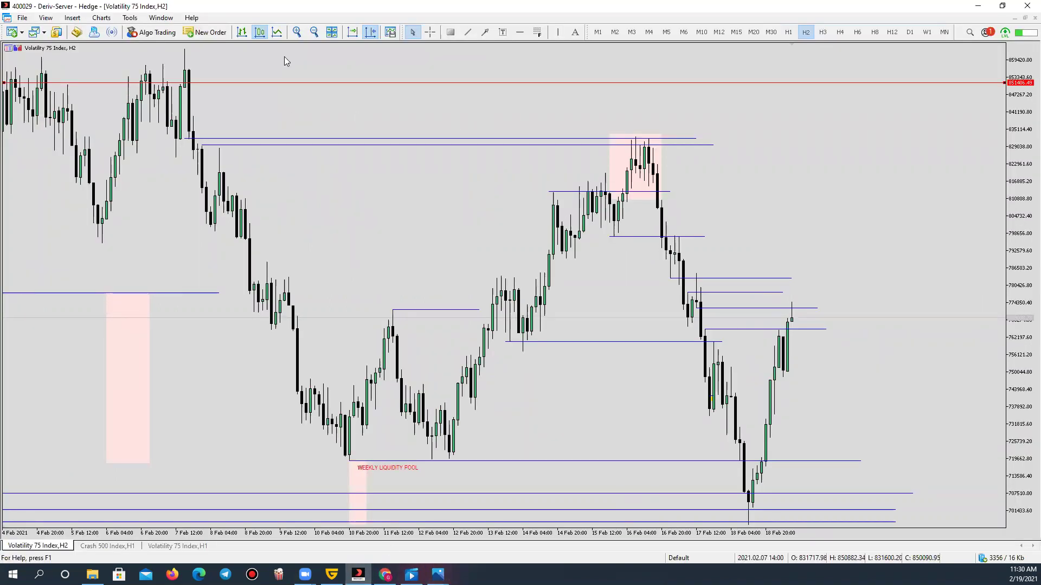
click(314, 32)
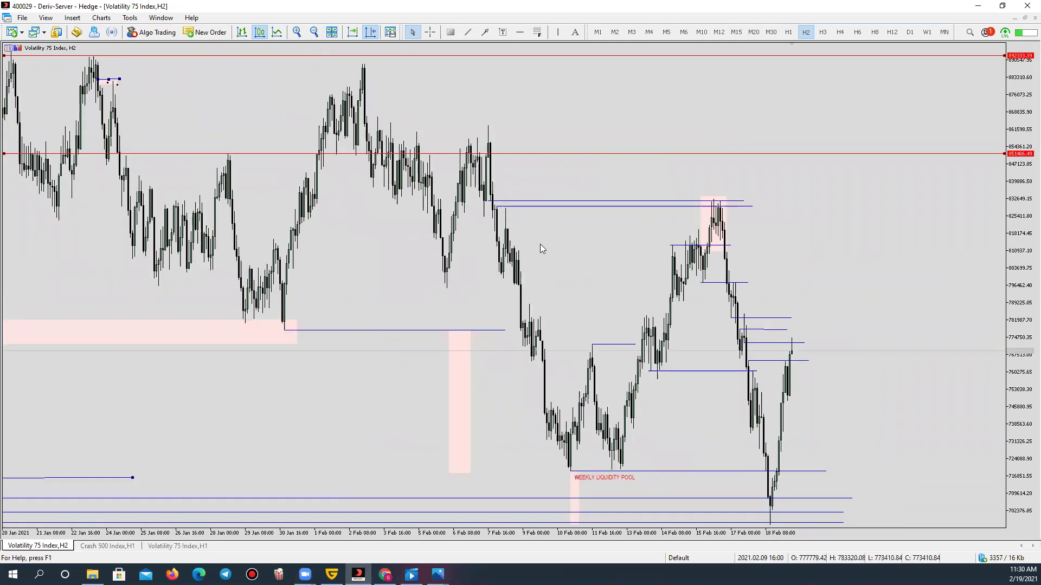
scroll(537, 130, left, 3)
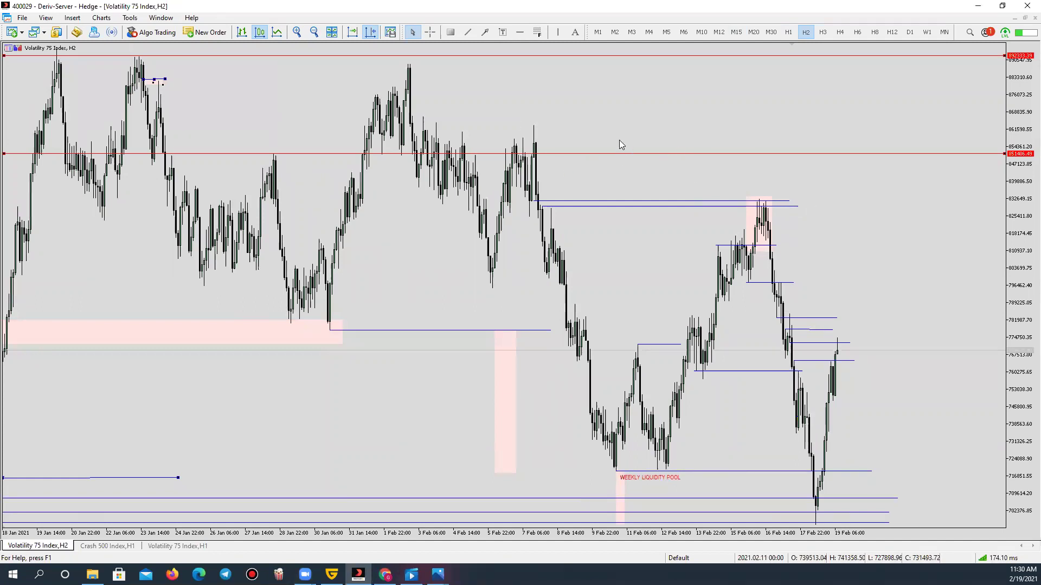
Step: Switch to the other Volatility 75 Index H1 chart and circle the January high in the first Tuesday–Wednesday zone in red
click(173, 547)
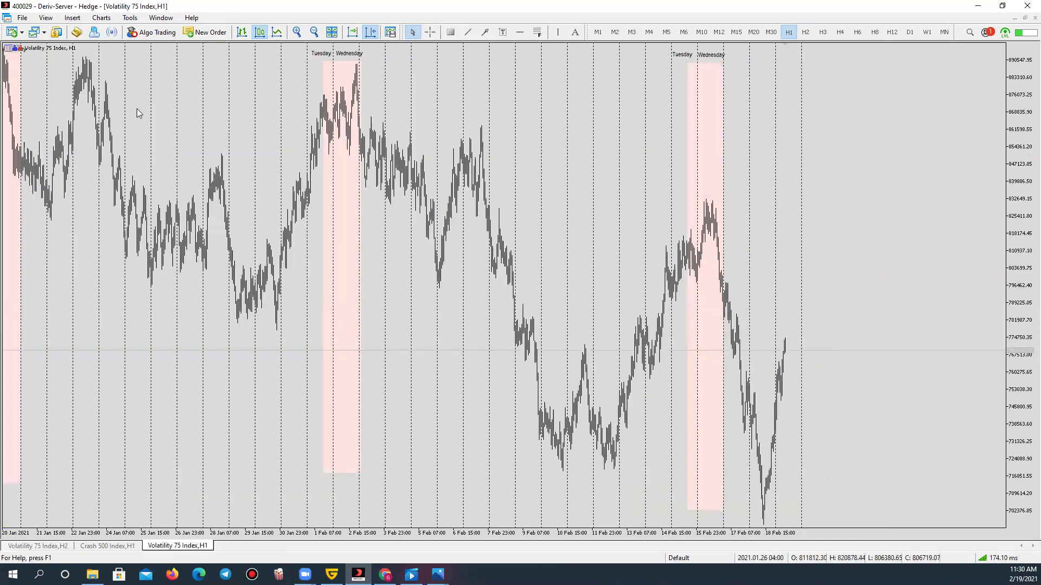
drag(137, 108, 267, 276)
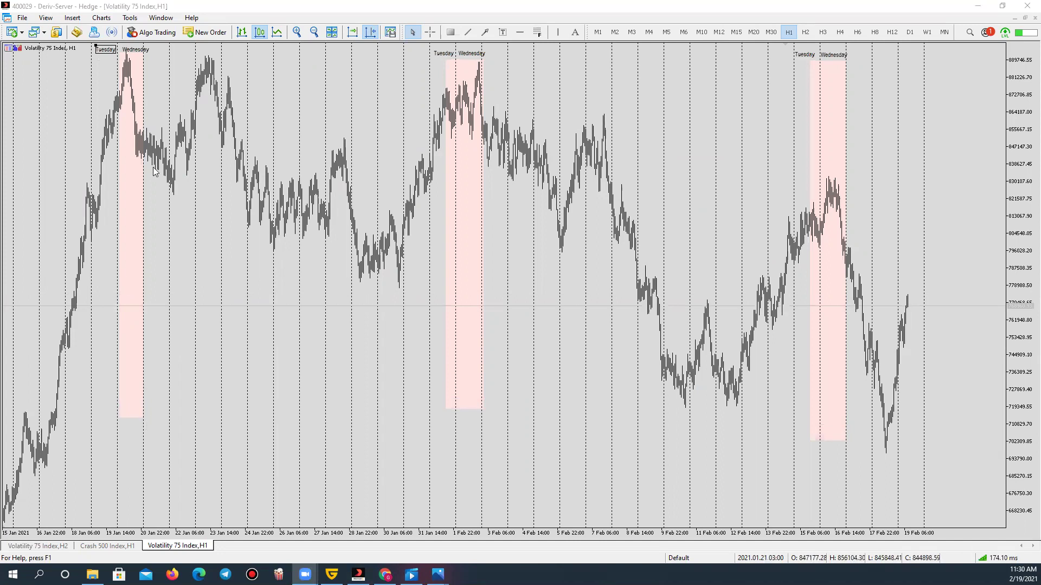
mouse_move(130, 43)
mouse_down()
mouse_move(128, 62)
mouse_move(149, 46)
mouse_move(132, 39)
mouse_up()
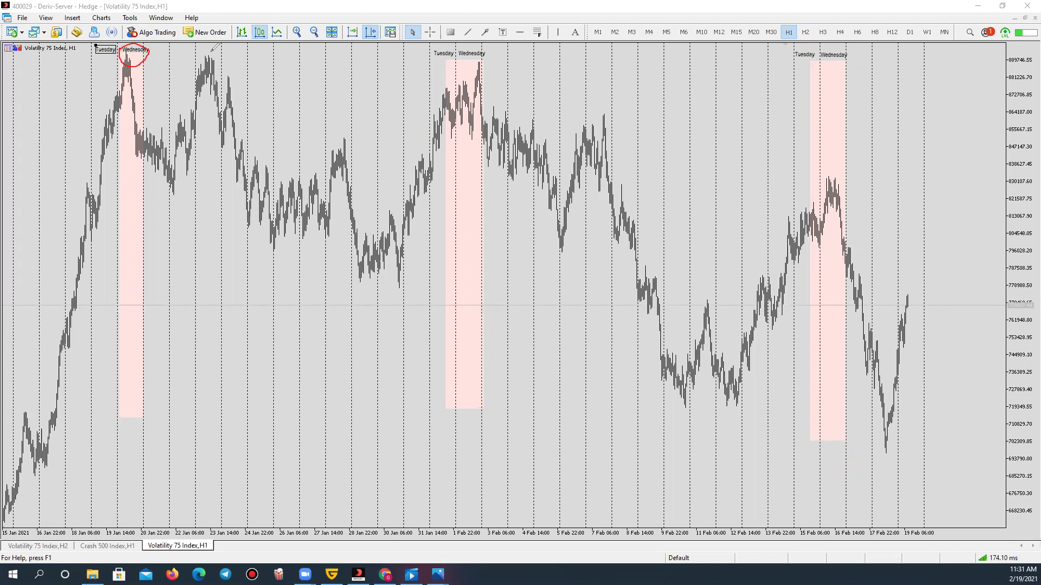
Step: Circle in red the 23 January high, the second and third Tuesday–Wednesday zone highs, and the 7 February high
mouse_move(207, 53)
mouse_down()
mouse_move(203, 69)
mouse_move(204, 54)
mouse_up()
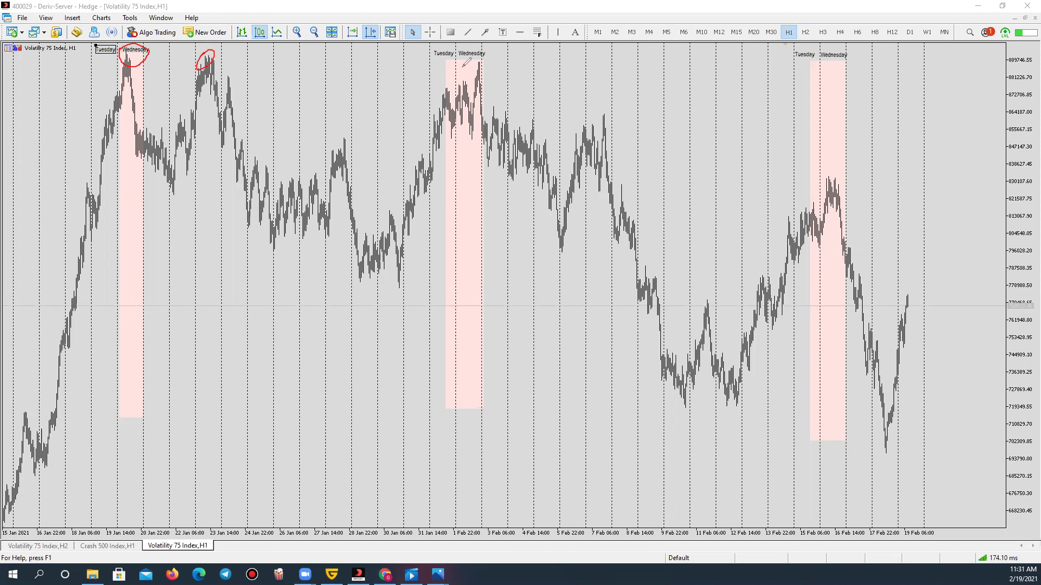
mouse_move(471, 46)
mouse_down()
mouse_move(499, 66)
mouse_move(482, 47)
mouse_up()
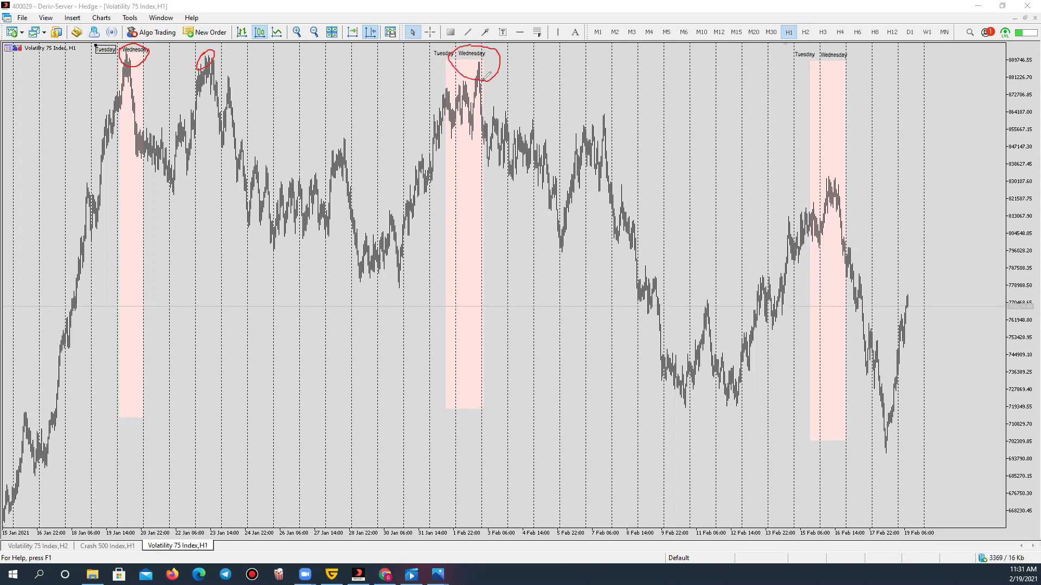
mouse_move(594, 108)
mouse_down()
mouse_move(610, 111)
mouse_move(597, 103)
mouse_up()
mouse_move(830, 156)
mouse_down()
mouse_move(844, 170)
mouse_move(826, 154)
mouse_up()
Step: Underline the matching lows between 9 and 12 February in red and box the area around them
drag(687, 408, 806, 395)
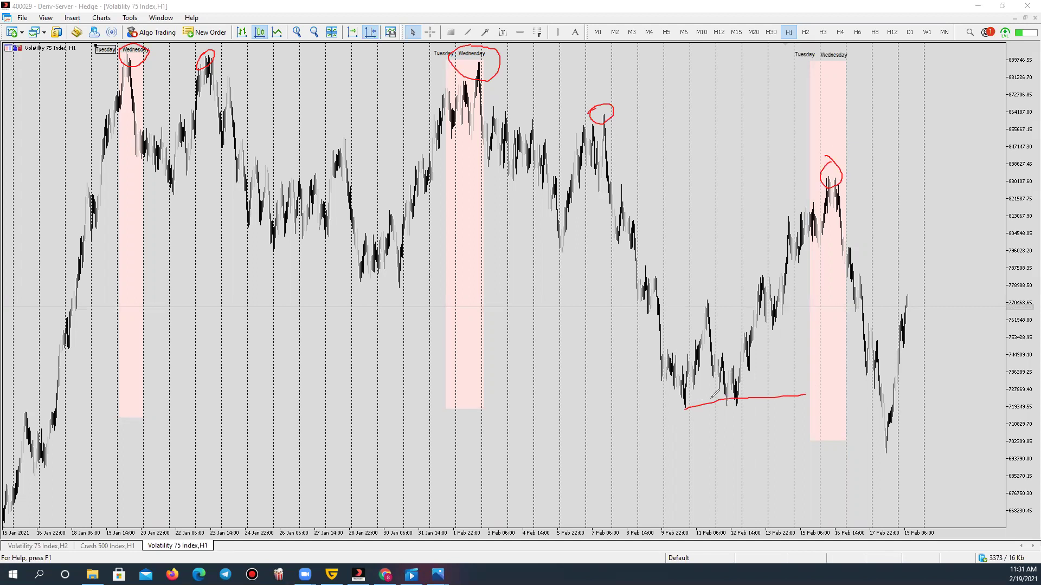
mouse_move(682, 410)
mouse_down()
mouse_move(744, 408)
mouse_move(752, 397)
mouse_move(684, 397)
mouse_move(681, 413)
mouse_move(717, 416)
mouse_up()
drag(684, 410, 776, 408)
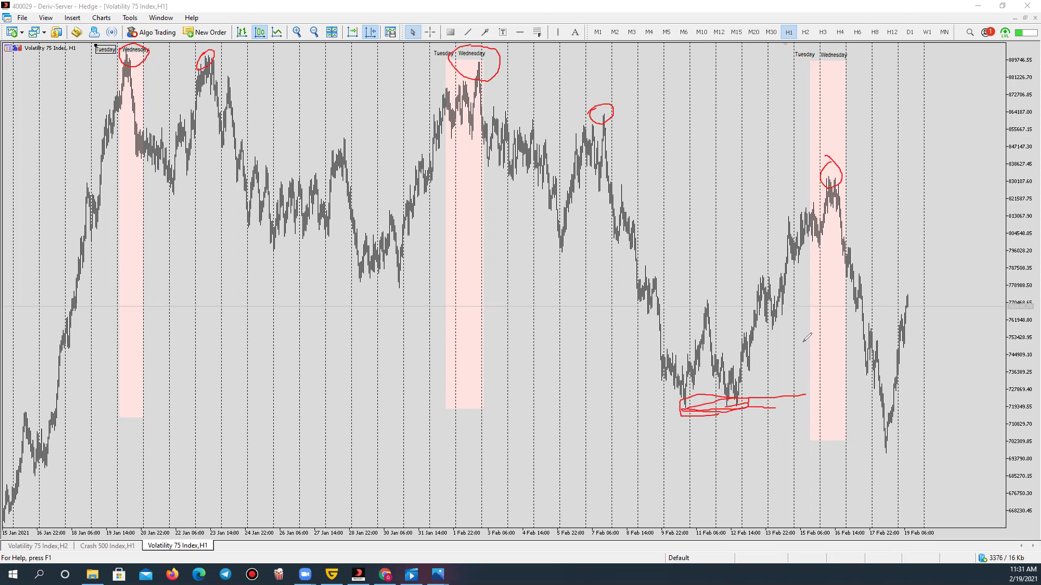
Step: Trace the mid-February fall and rebound in red and circle the areas just beneath the boxed lows
mouse_move(826, 204)
mouse_down()
mouse_move(854, 326)
mouse_move(892, 405)
mouse_move(930, 214)
mouse_up()
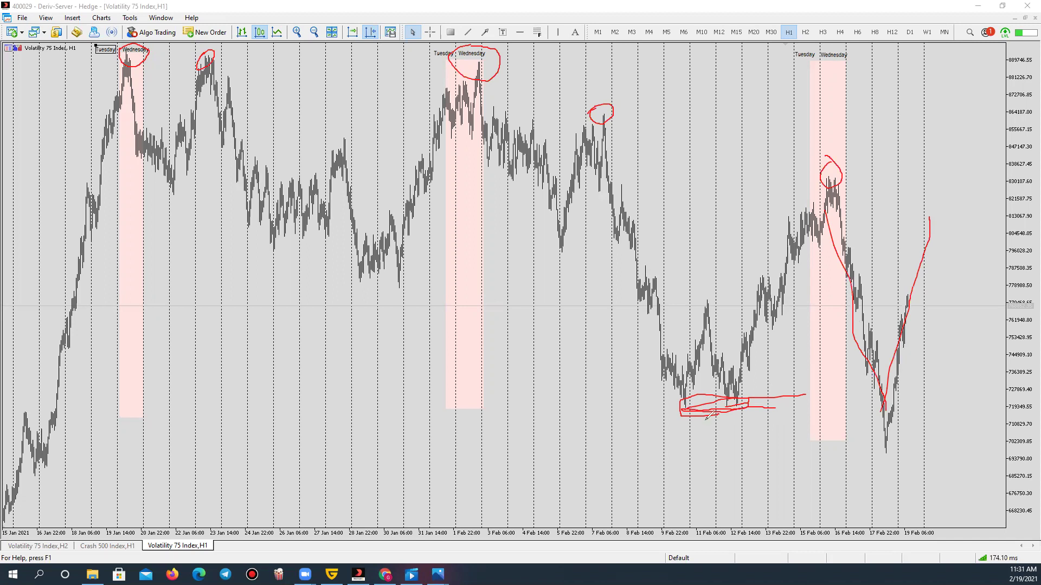
mouse_move(697, 422)
mouse_down()
mouse_move(721, 426)
mouse_move(699, 419)
mouse_move(711, 447)
mouse_move(692, 415)
mouse_up()
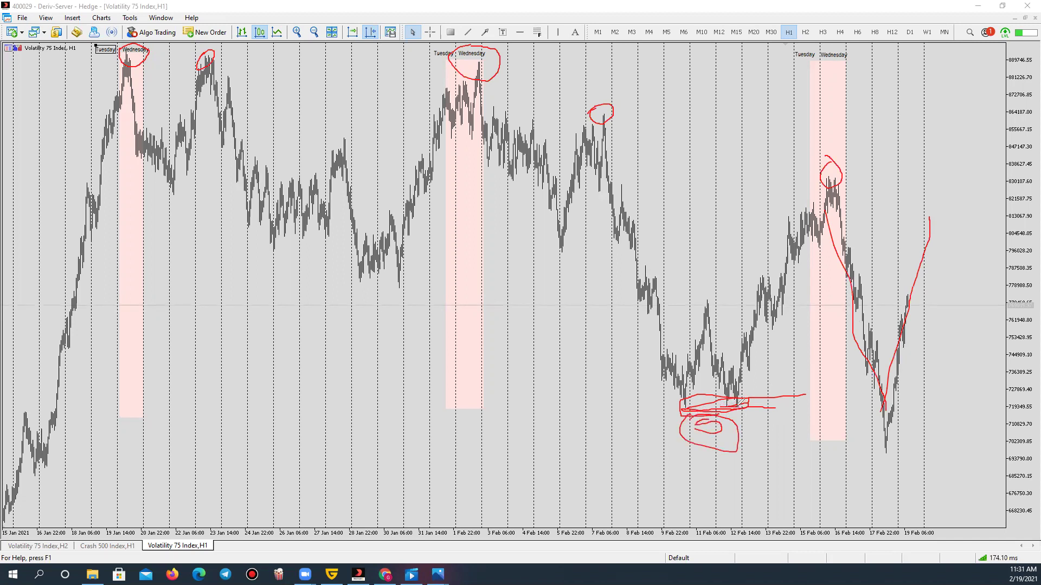
drag(726, 433, 747, 425)
mouse_move(755, 406)
mouse_down()
mouse_move(721, 420)
mouse_move(792, 417)
mouse_move(735, 400)
mouse_up()
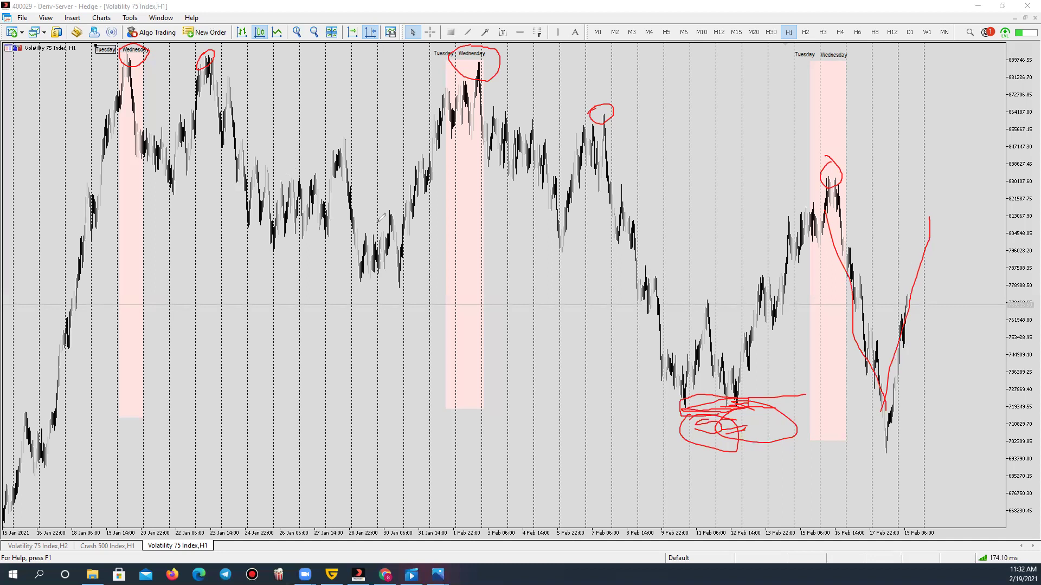
Step: Clear all red drawings and switch the Volatility 75 Index chart to H4
key(e)
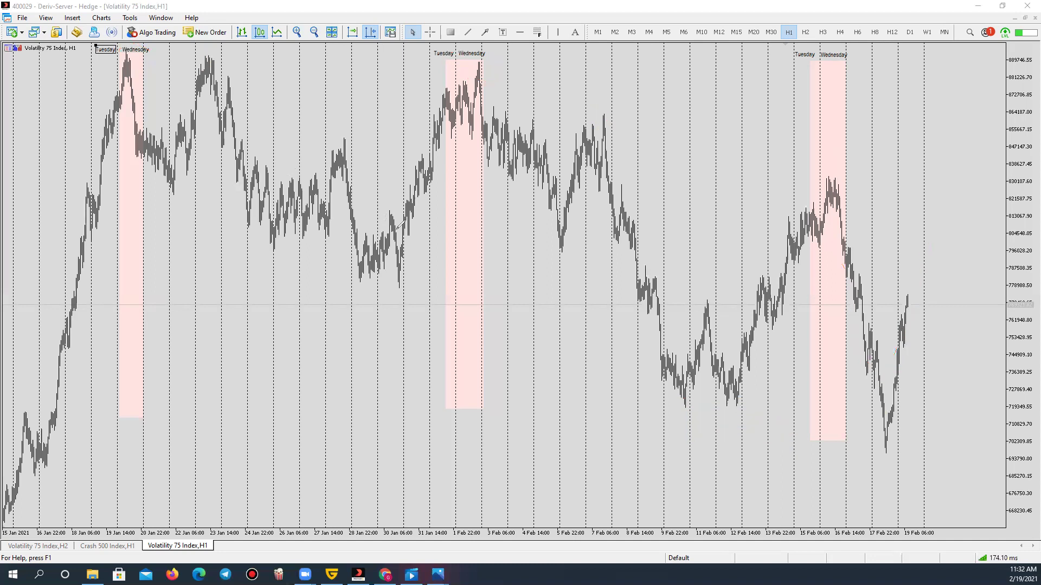
click(840, 32)
drag(766, 218, 957, 277)
drag(770, 255, 956, 260)
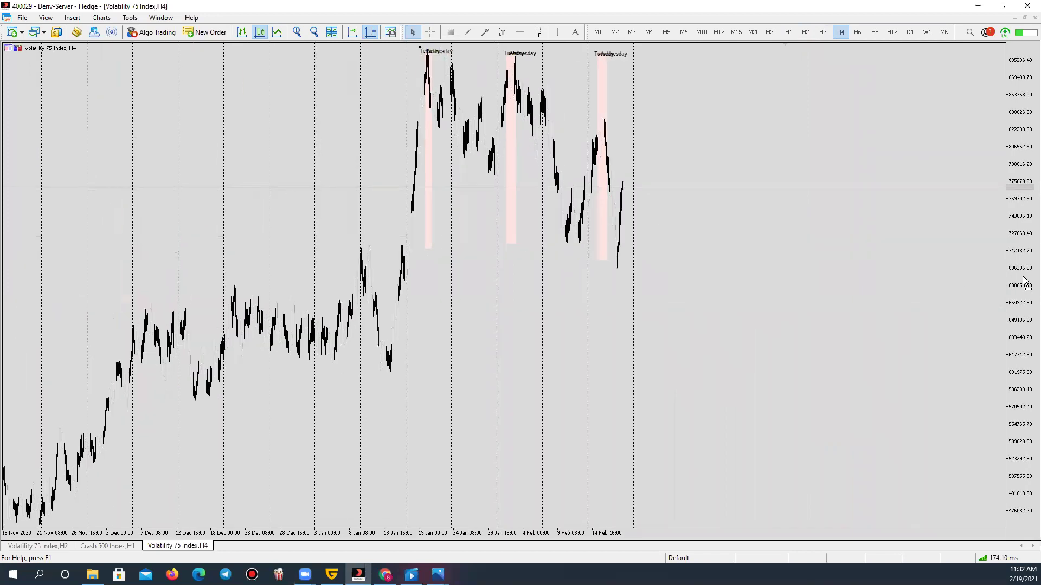
drag(778, 258, 880, 275)
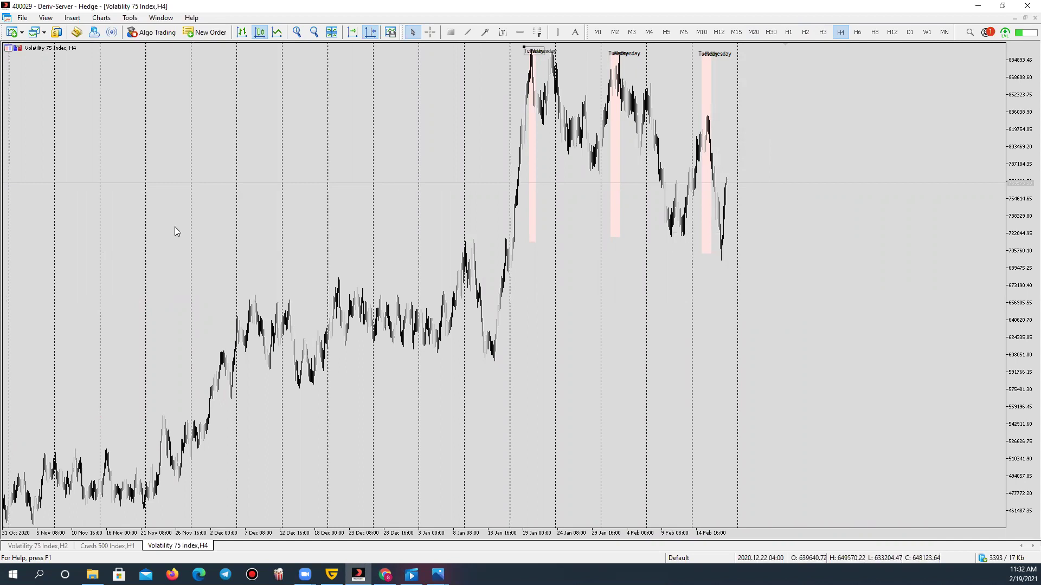
Step: Mark the mid-December and mid-January swing lows with red strokes and the letter S, and clear the markings
drag(485, 358, 495, 364)
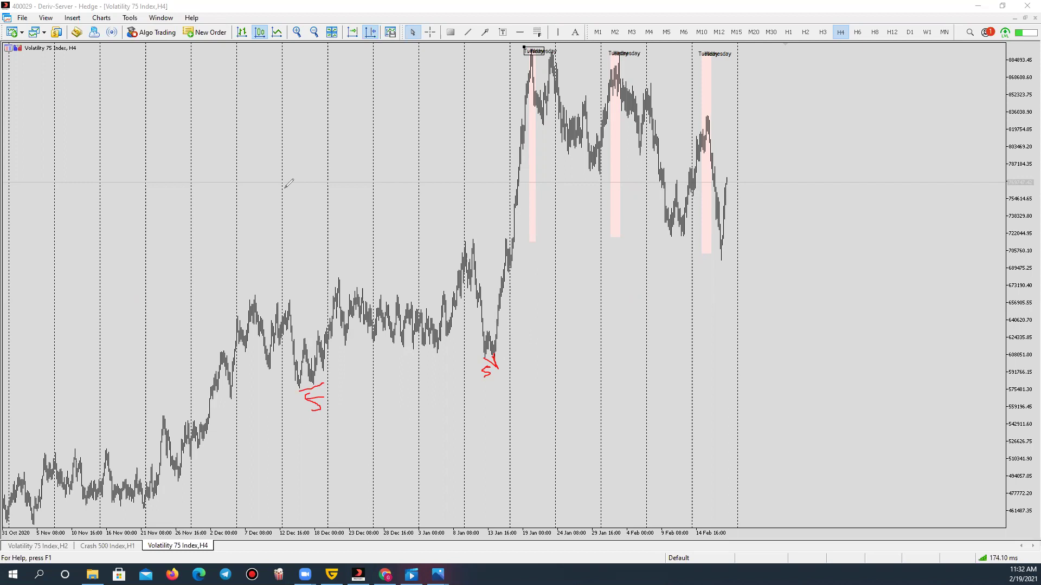
key(Escape)
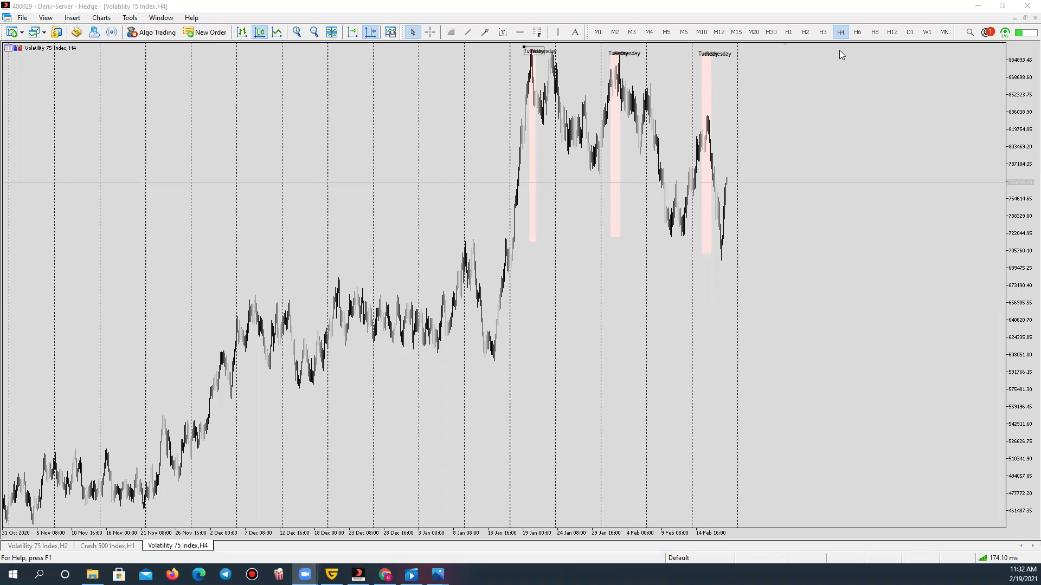
Step: Draw a long red rectangle from the mid-January base past the current price, spanning about 620,000 to 630,000
click(296, 32)
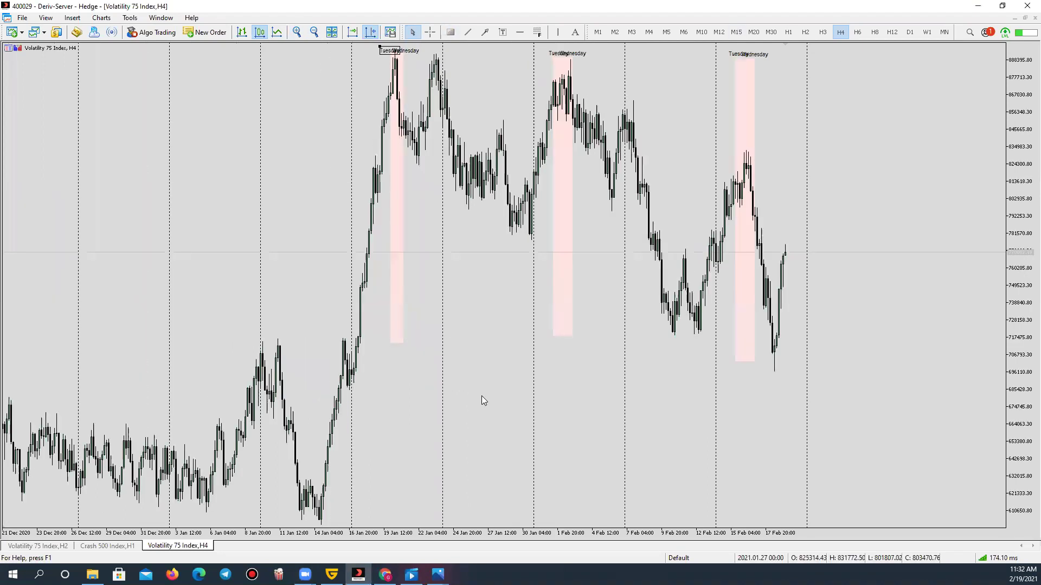
drag(481, 396, 642, 382)
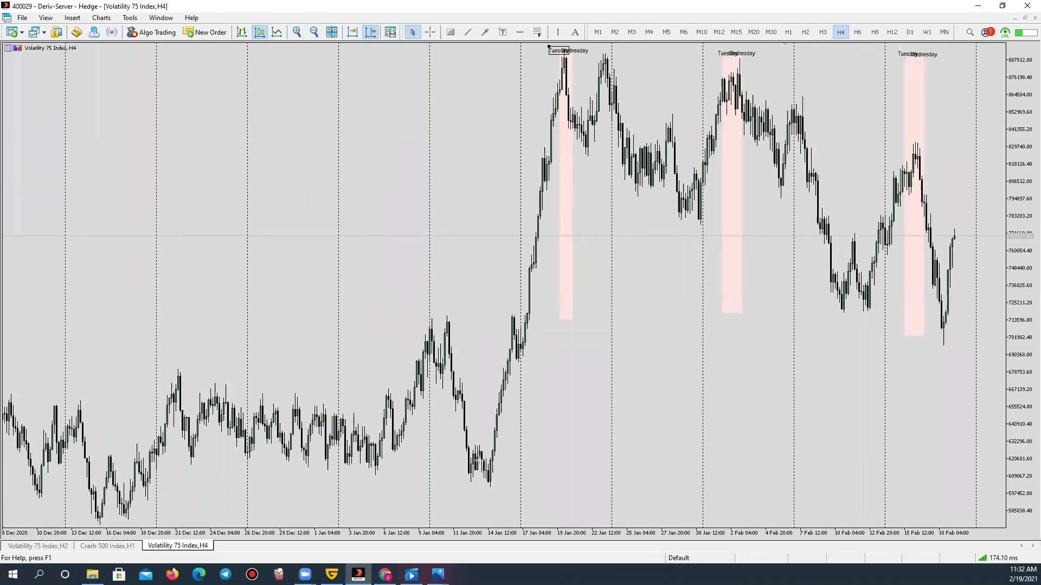
drag(479, 446, 977, 461)
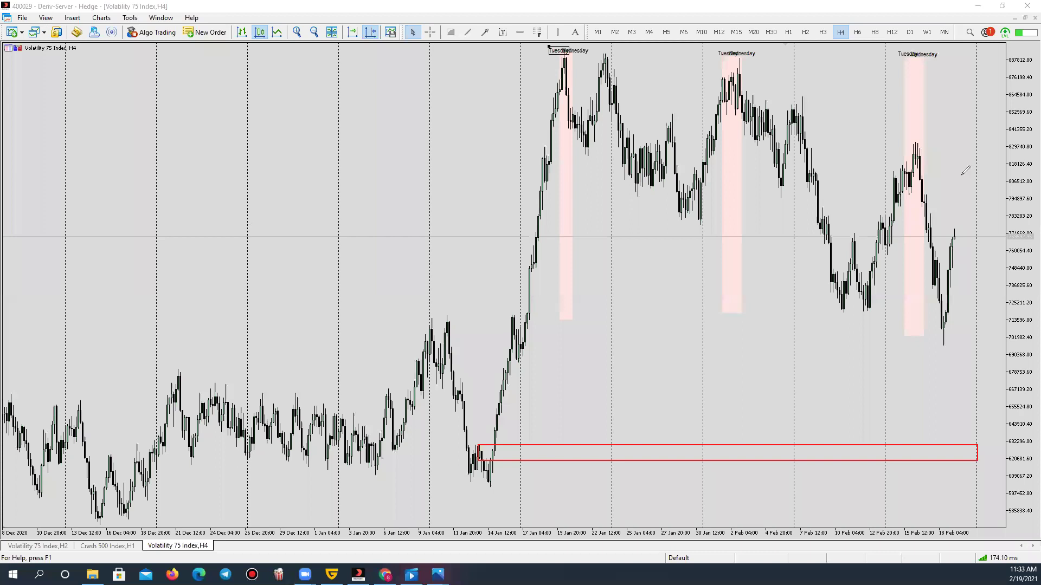
Step: Mark the demand-break area beneath the 16 February high with a D and box, trace the drop to the January rectangle, and clear the drawings
mouse_move(929, 170)
mouse_down()
mouse_move(931, 185)
mouse_move(925, 170)
mouse_move(941, 183)
mouse_move(917, 217)
mouse_up()
mouse_move(937, 217)
mouse_down()
mouse_move(925, 242)
mouse_move(967, 219)
mouse_move(965, 232)
mouse_move(932, 231)
mouse_up()
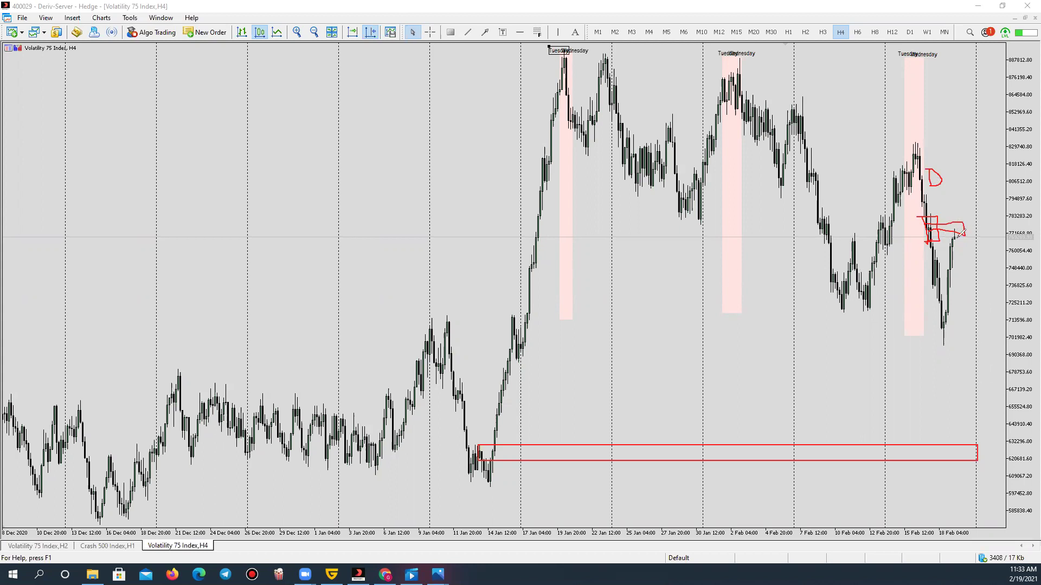
mouse_move(955, 233)
mouse_down()
mouse_move(969, 246)
mouse_move(972, 434)
mouse_move(958, 450)
mouse_move(973, 437)
mouse_move(929, 436)
mouse_up()
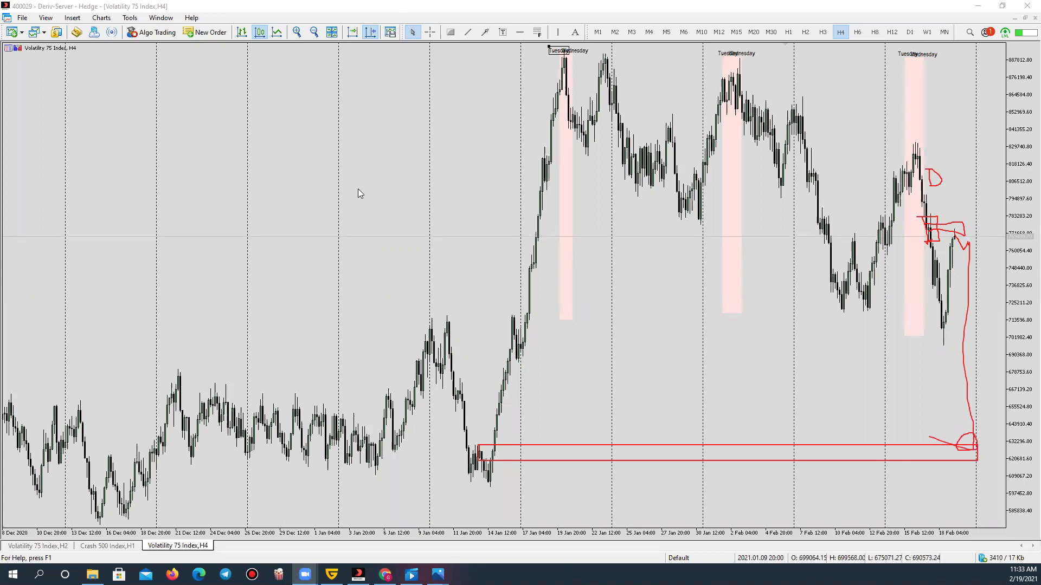
key(Escape)
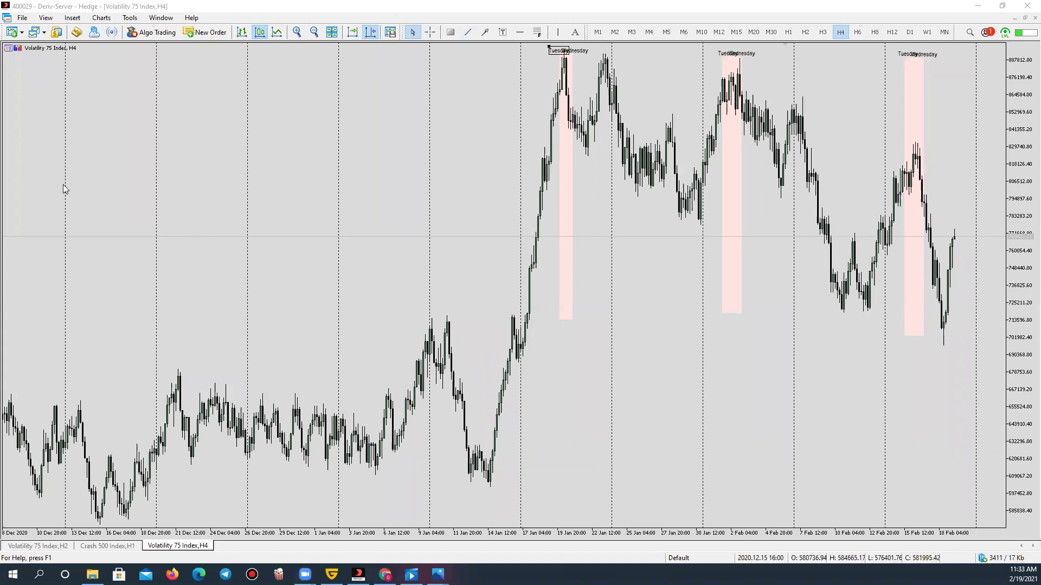
Step: Draw a Fibonacci retracement from the 16 February high down to the 18 February low
click(297, 34)
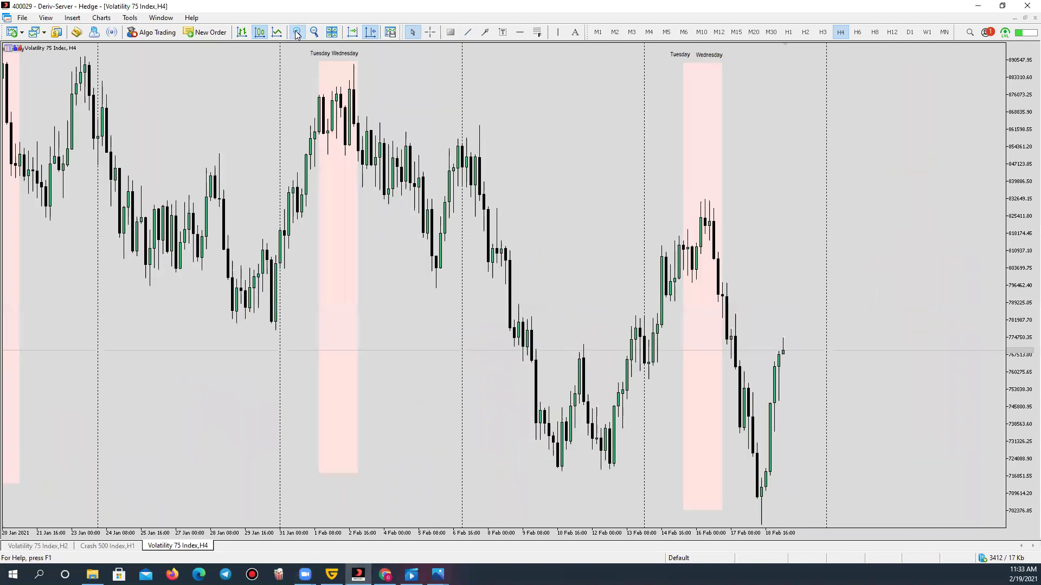
click(537, 32)
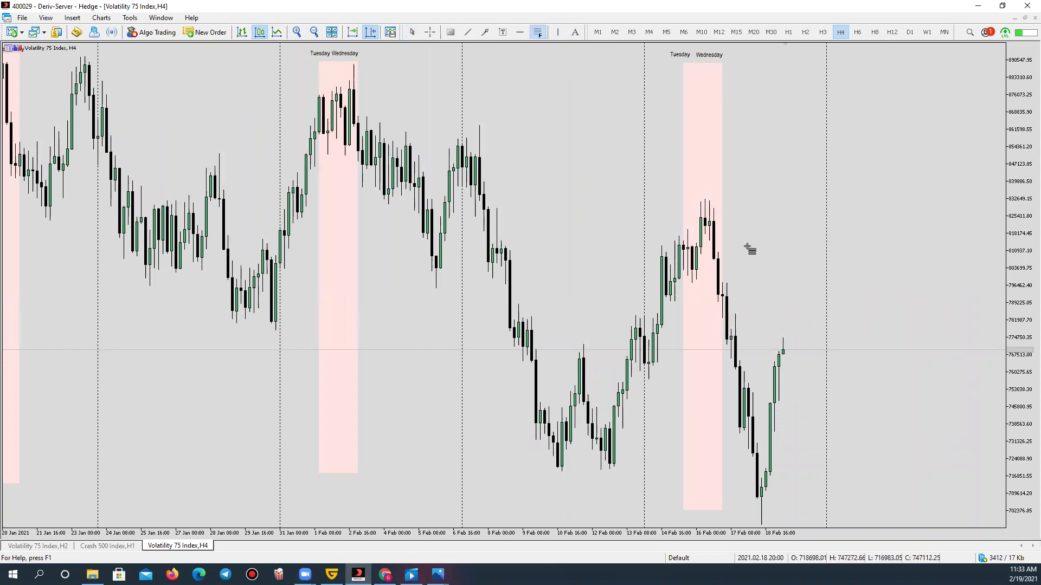
drag(704, 197, 921, 530)
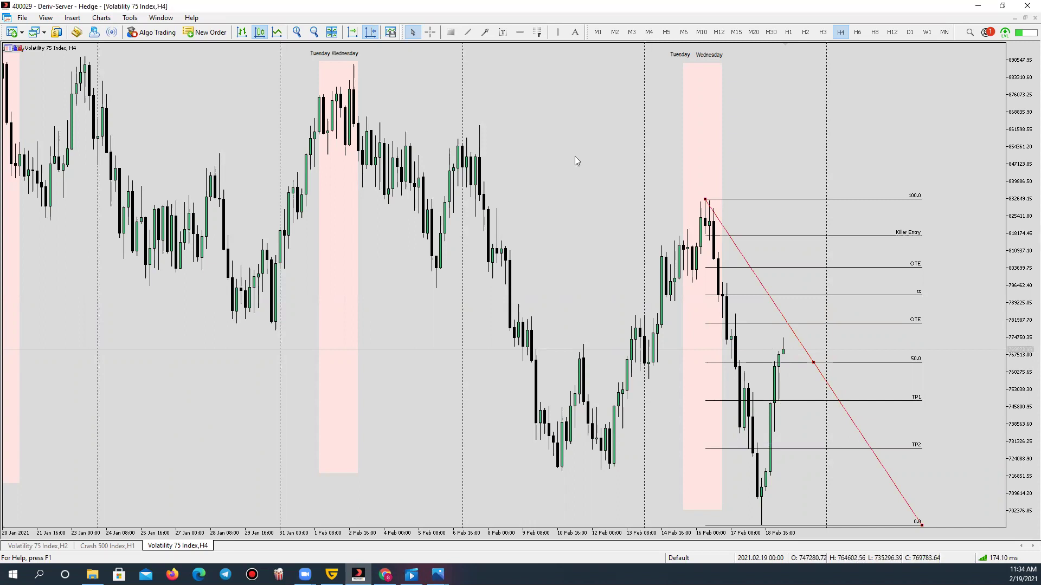
Step: Draw a shaded rectangle around the TP2 level beside the 18 February rally, from about 738,000 down to 720,000
click(452, 34)
drag(772, 426, 909, 469)
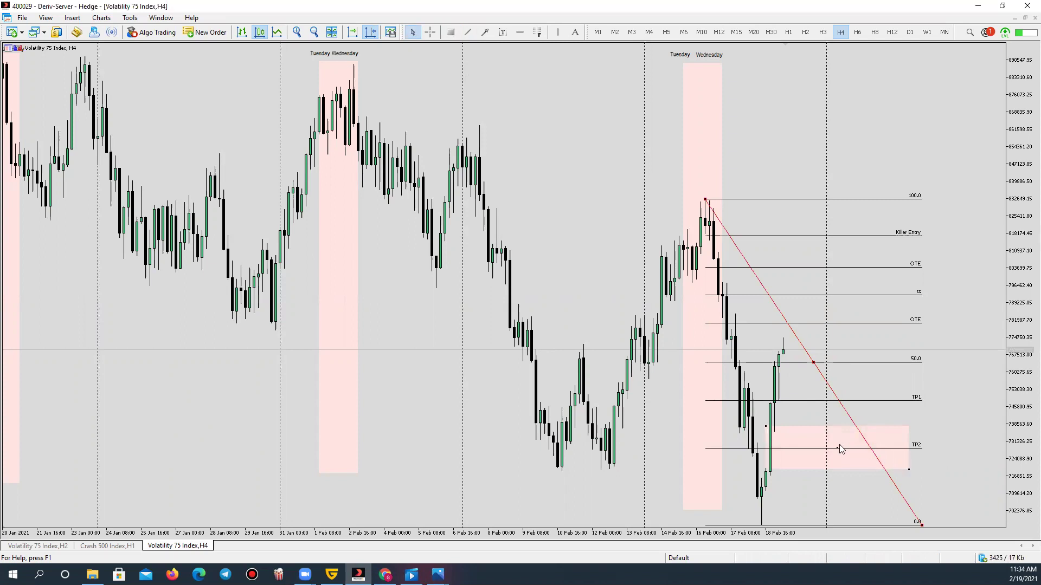